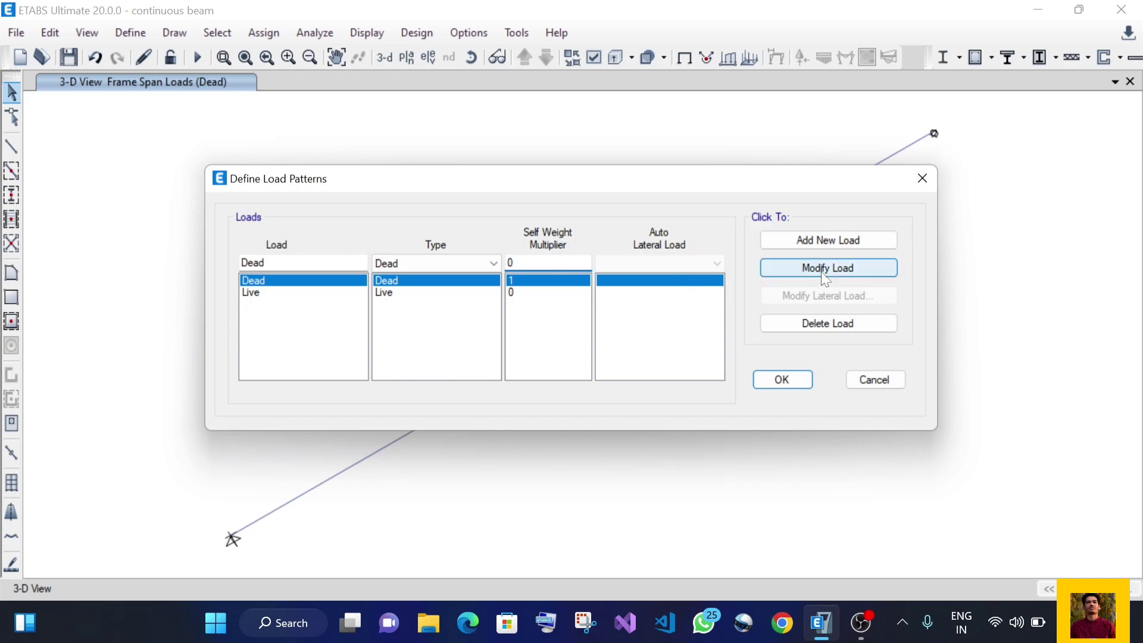
- Accept the Dead load pattern with a self-weight multiplier of 0 and run the analysis
left_click(779, 382)
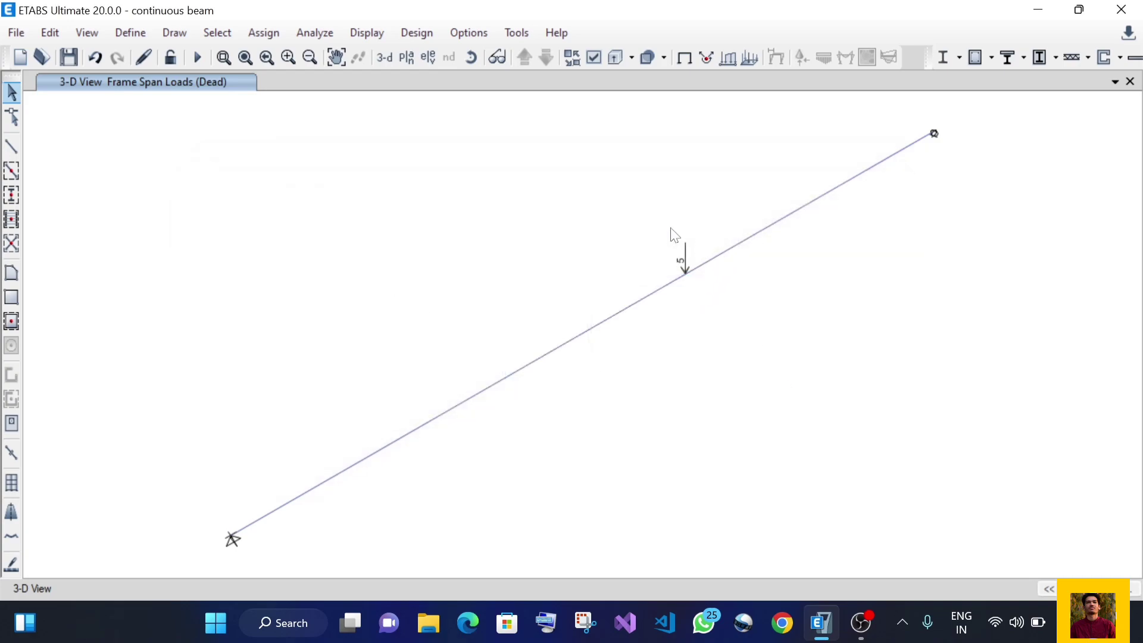
left_click(193, 62)
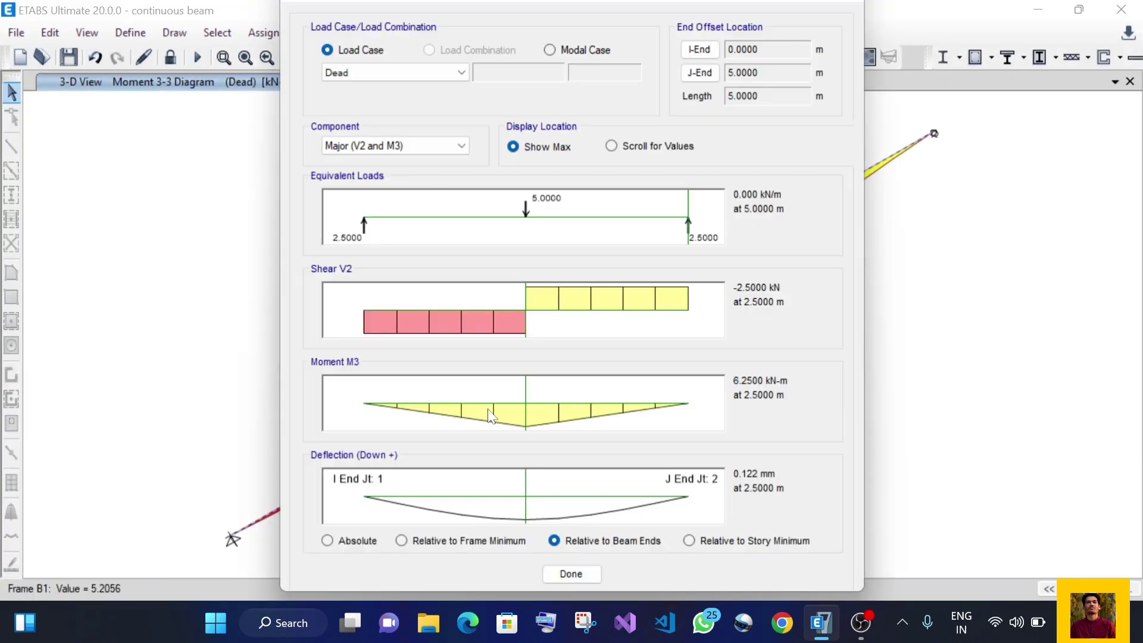
- Examine the beam's shear, moment and deflection diagrams for the Dead case, both at a point near midspan and at the maxima
left_click_drag(447, 2, 404, 7)
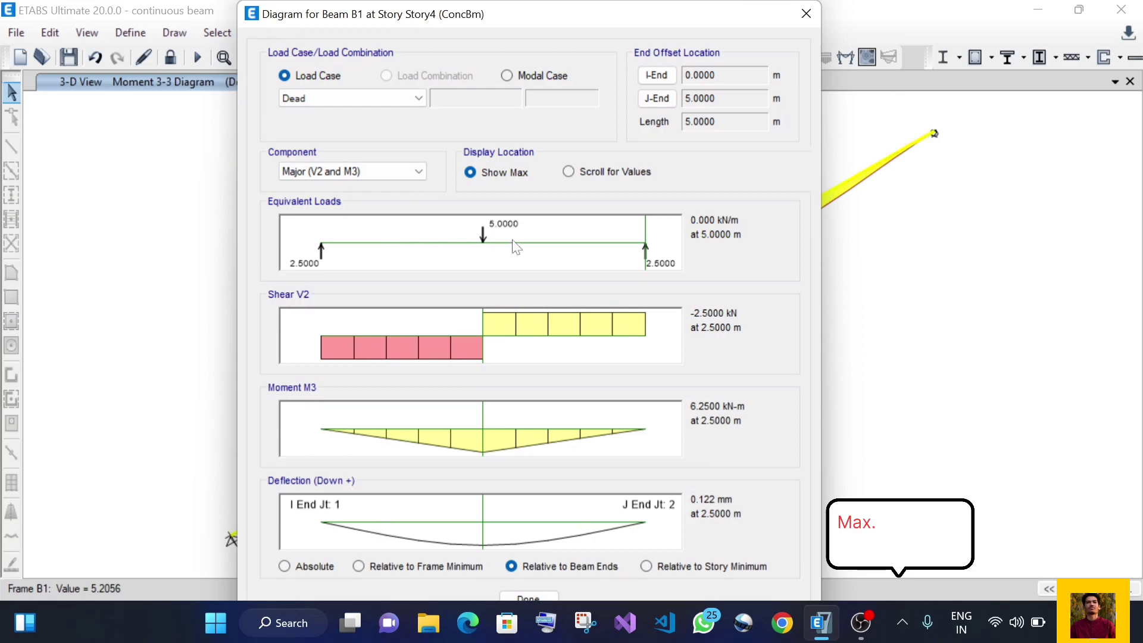
left_click(476, 455)
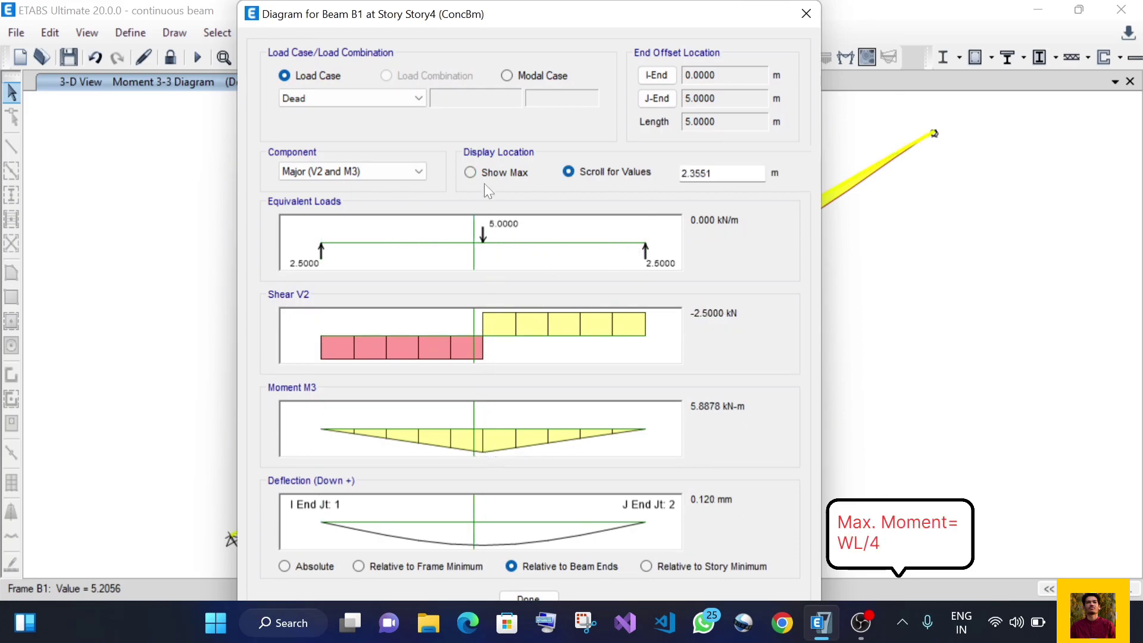
left_click(474, 173)
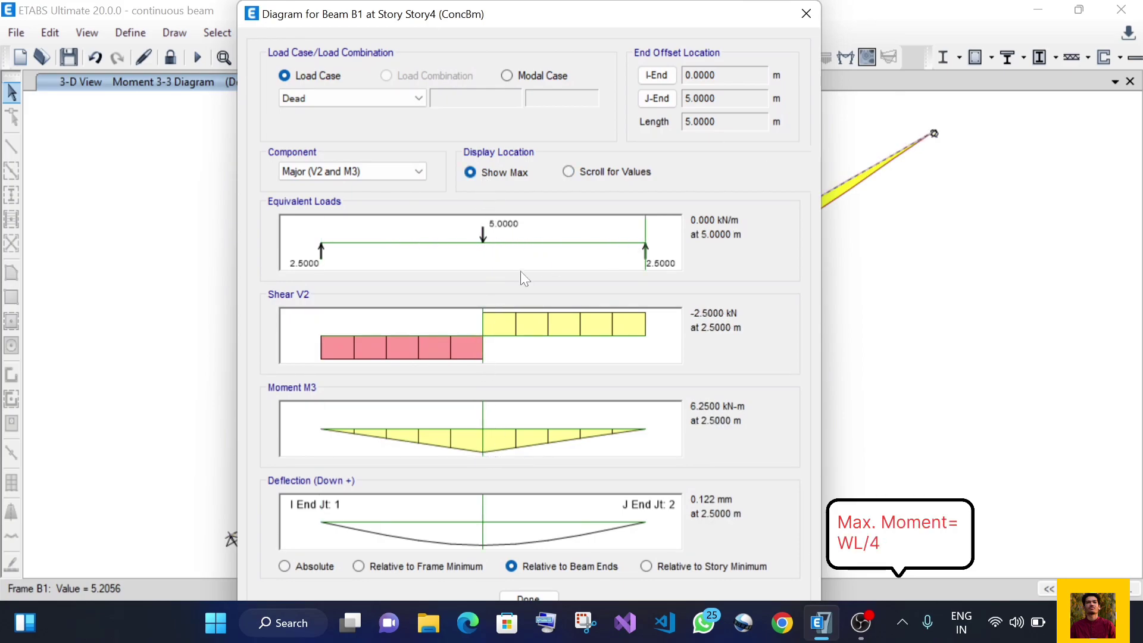
left_click(530, 598)
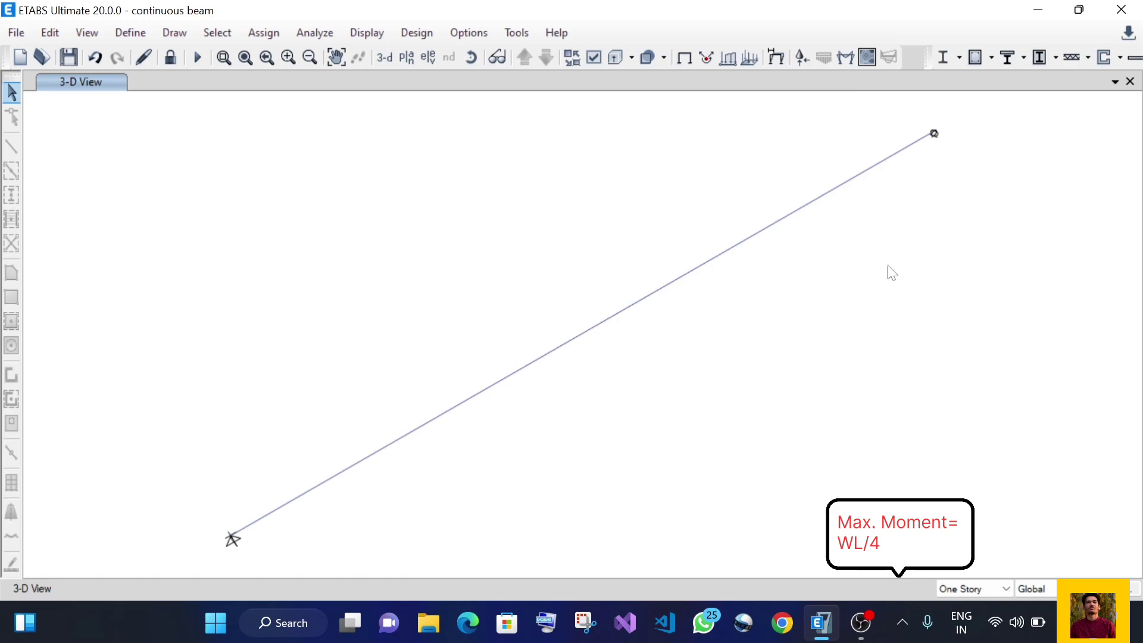
- Open the concrete frame design preferences and keep IS 456:2000 as the design code
left_click(423, 34)
mouse_move(448, 85)
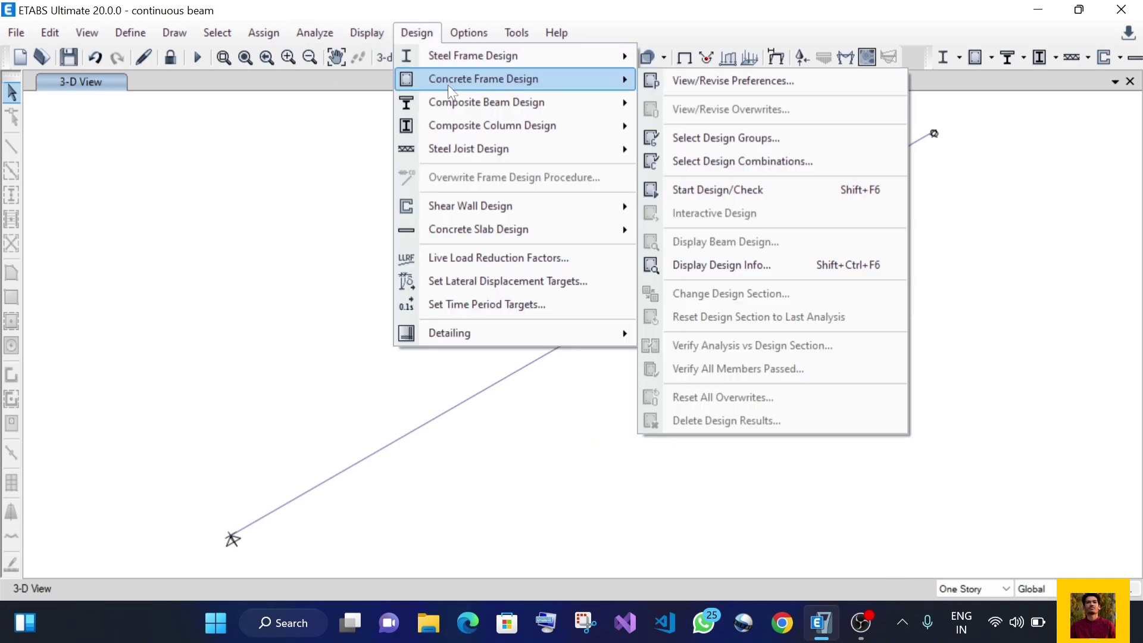
left_click(705, 80)
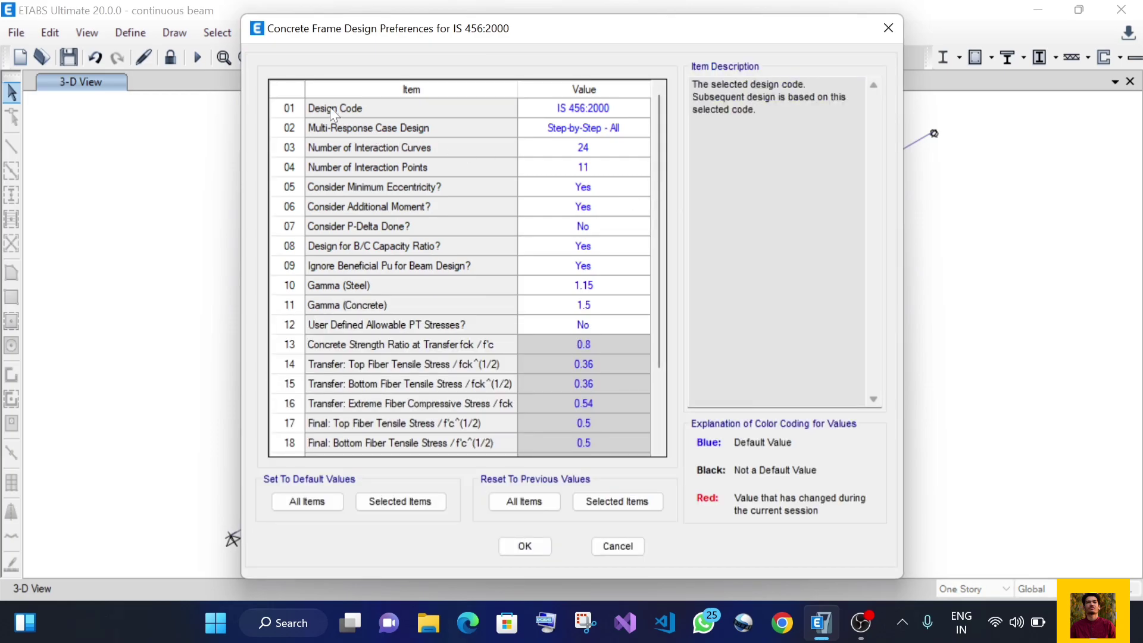
left_click(565, 110)
left_click(564, 110)
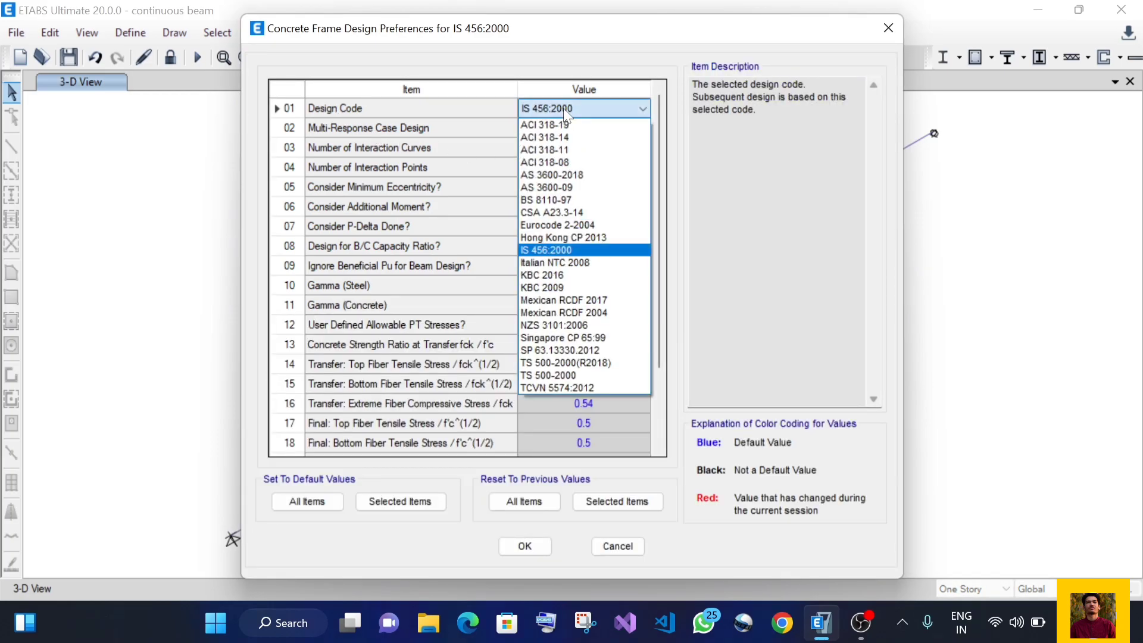
left_click(564, 109)
- Review the descriptions of the remaining design preferences, from multi-response case design through the steel and concrete gamma factors
left_click(562, 128)
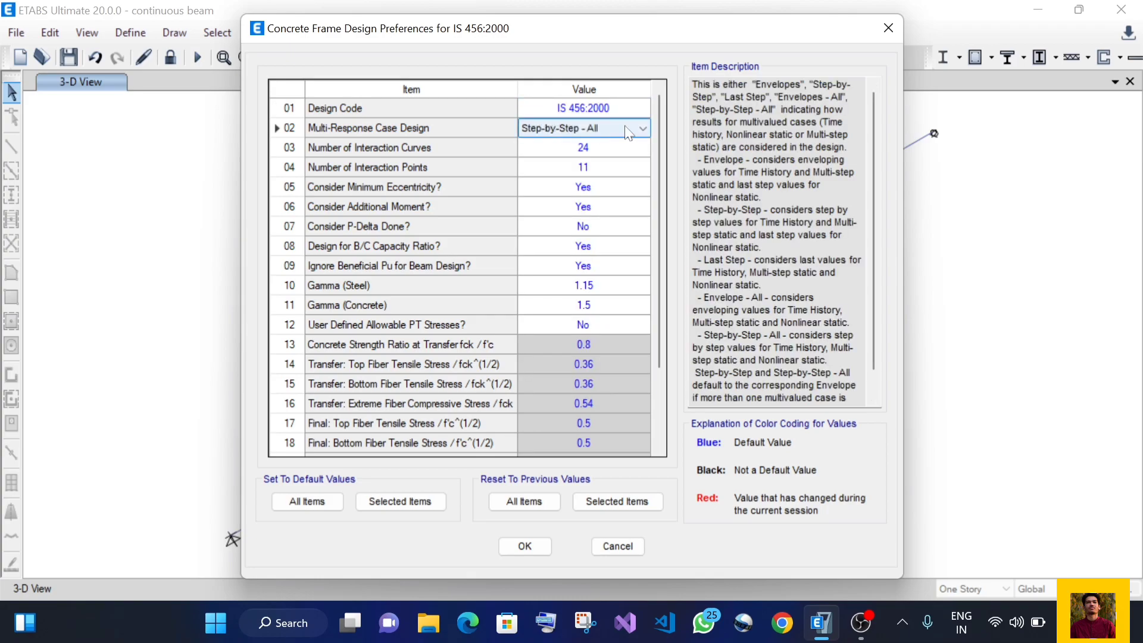
left_click(545, 148)
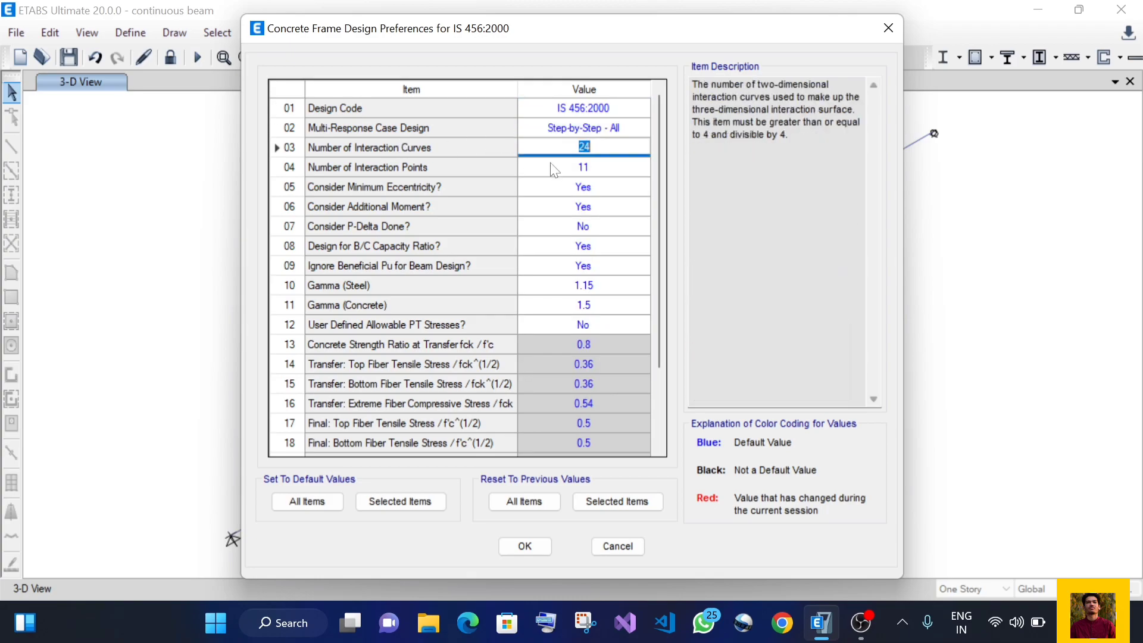
left_click(554, 168)
left_click(553, 187)
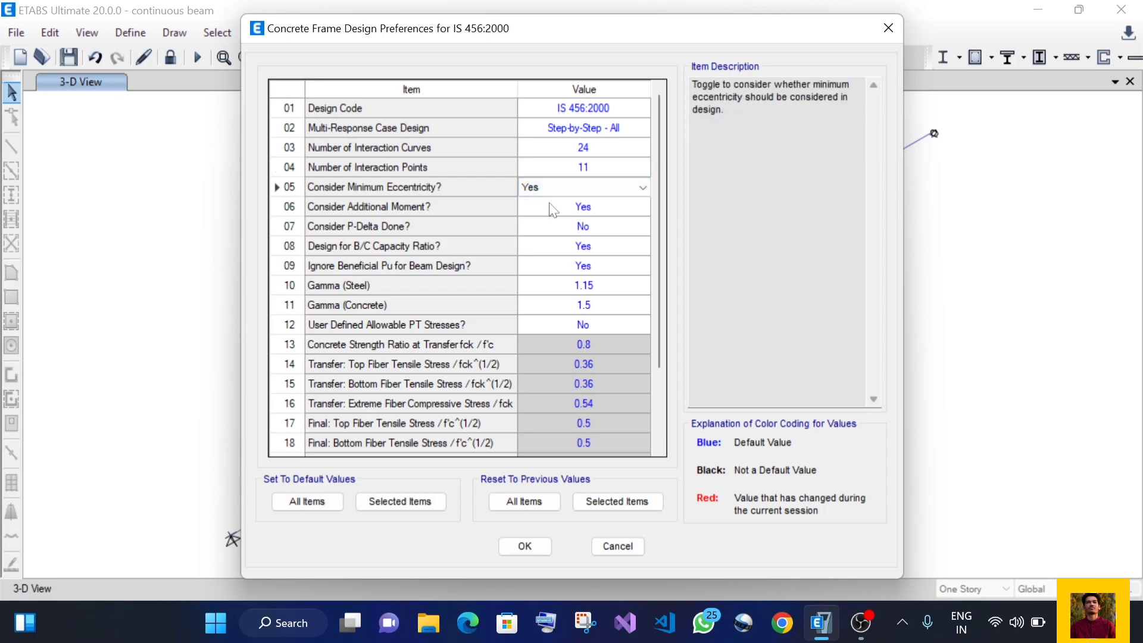
left_click(552, 209)
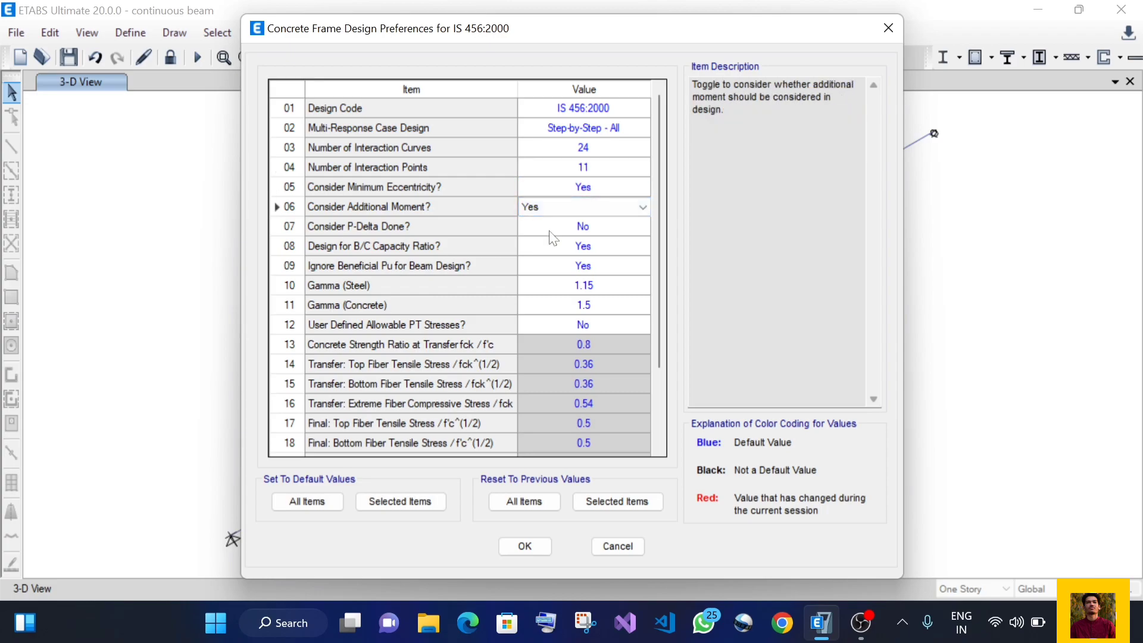
left_click(550, 232)
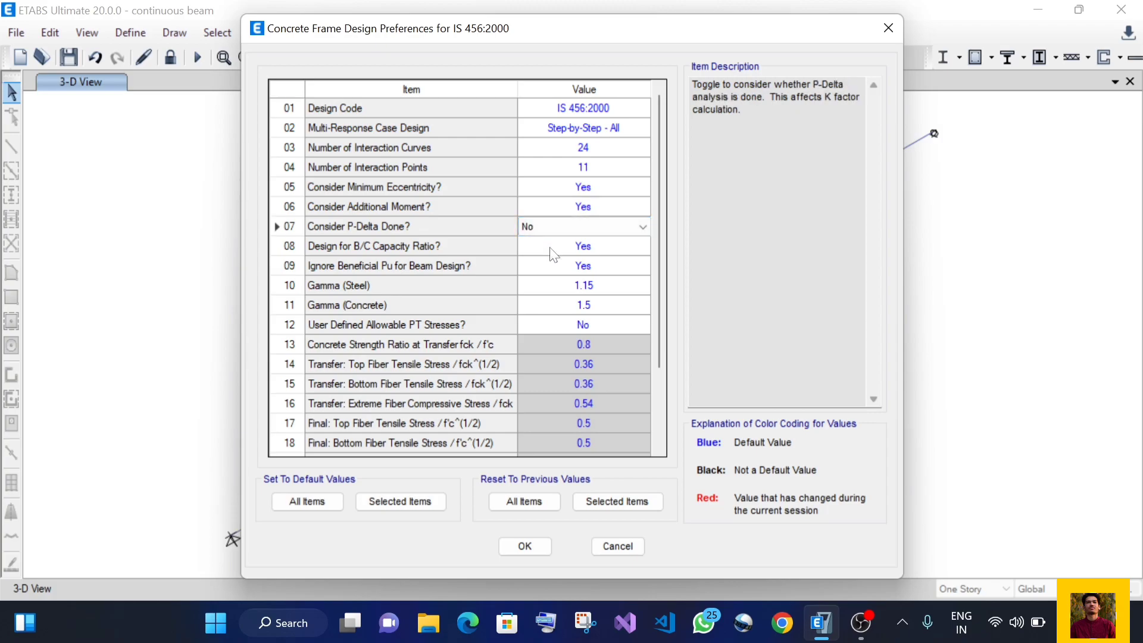
left_click(549, 247)
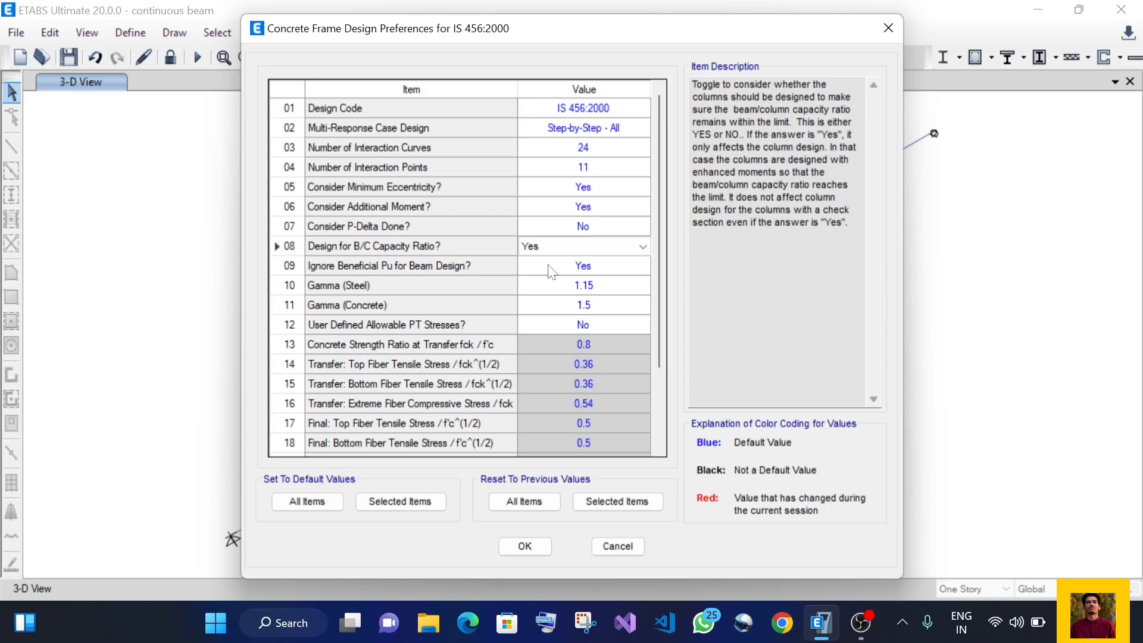
left_click(551, 268)
left_click(555, 286)
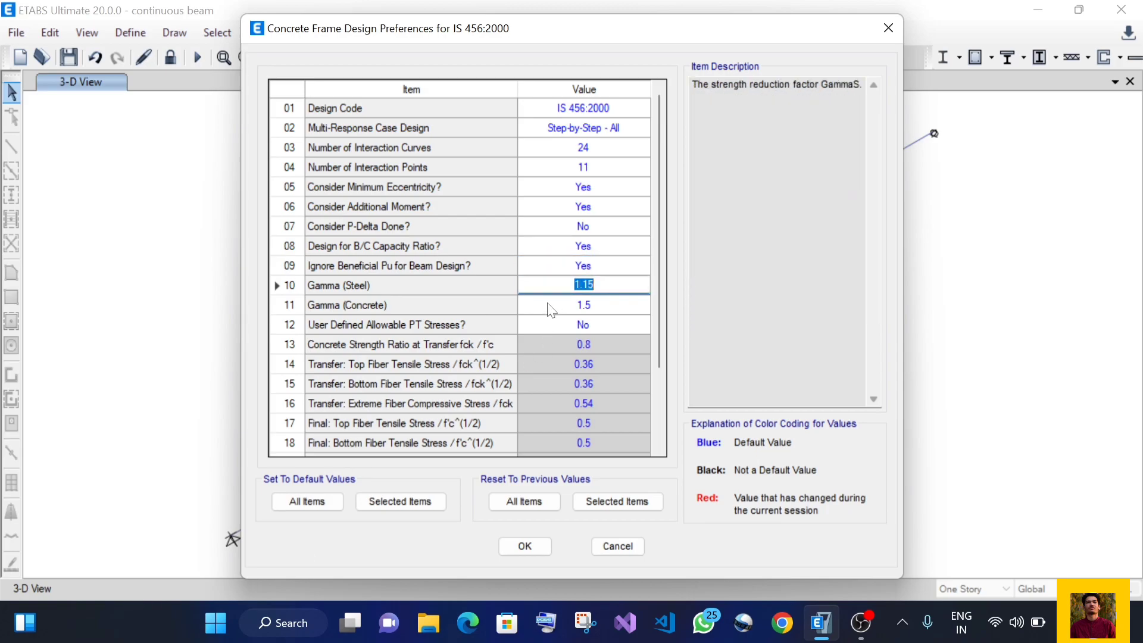
left_click(551, 305)
left_click(549, 287)
- Set all concrete frame design preferences to their default values and accept them
mouse_move(667, 211)
left_mouse_down()
mouse_move(652, 326)
mouse_move(670, 192)
left_mouse_up()
left_click(324, 497)
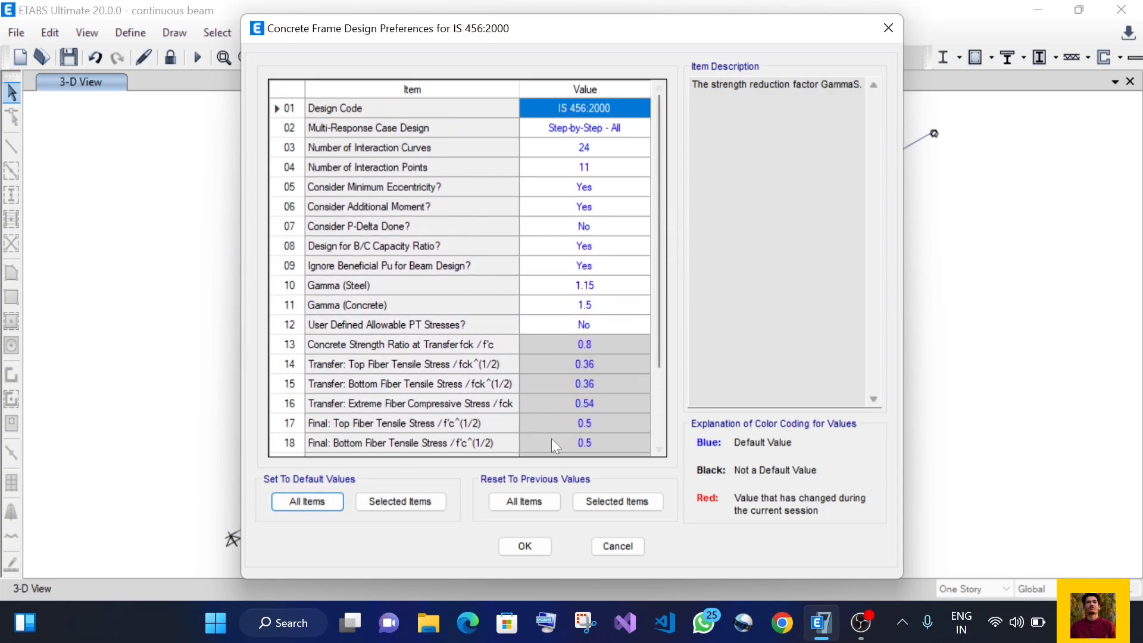
left_click(536, 547)
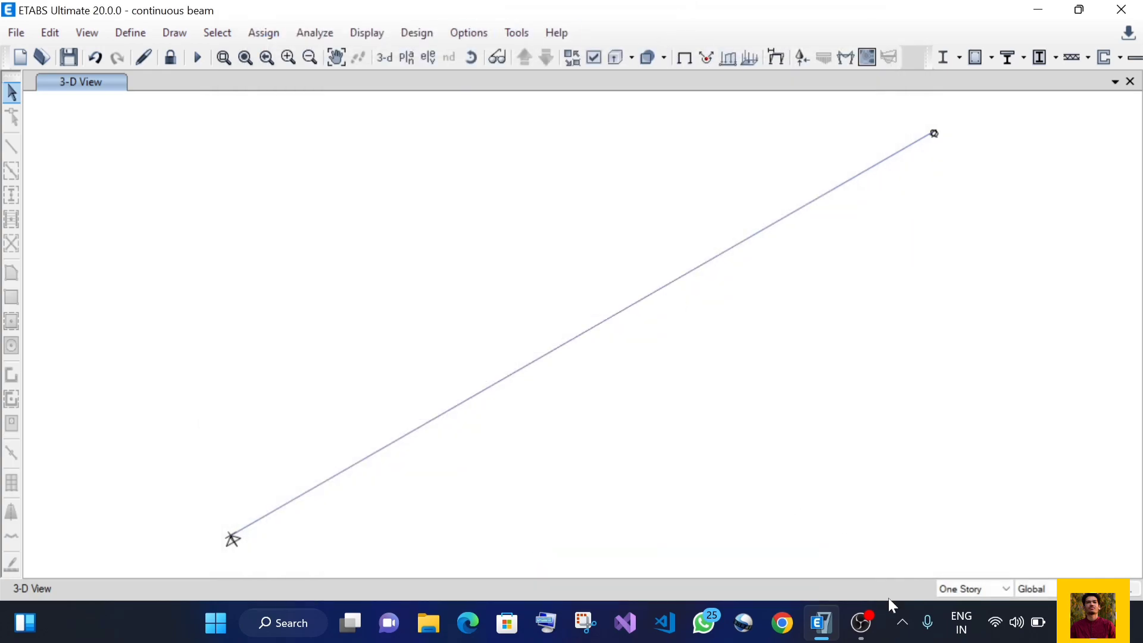
left_click(460, 31)
mouse_move(416, 33)
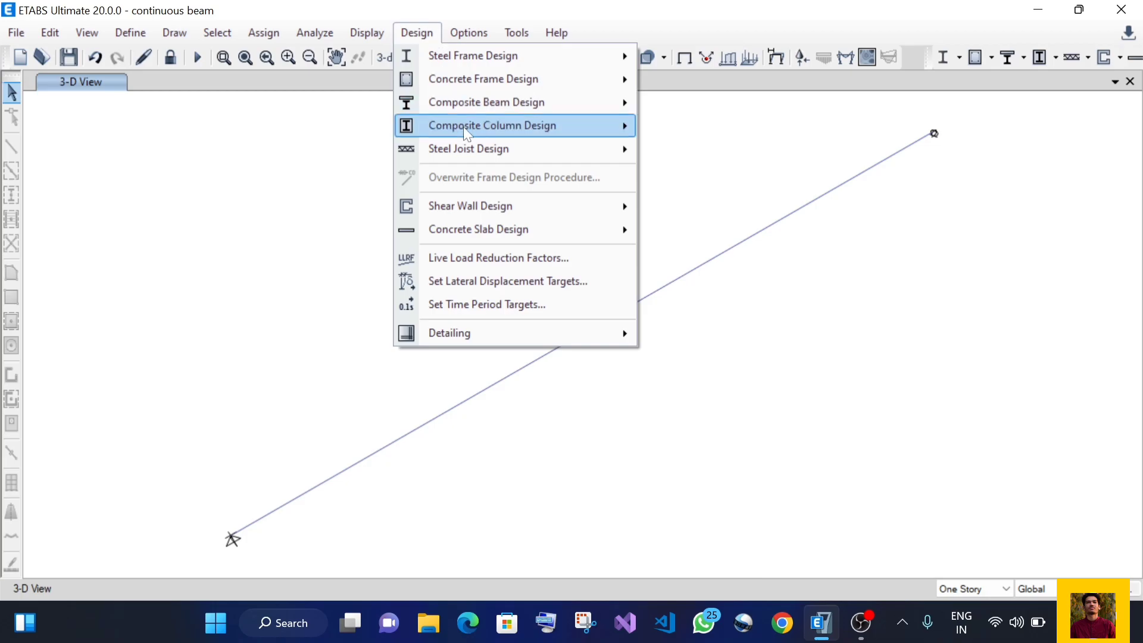
mouse_move(618, 90)
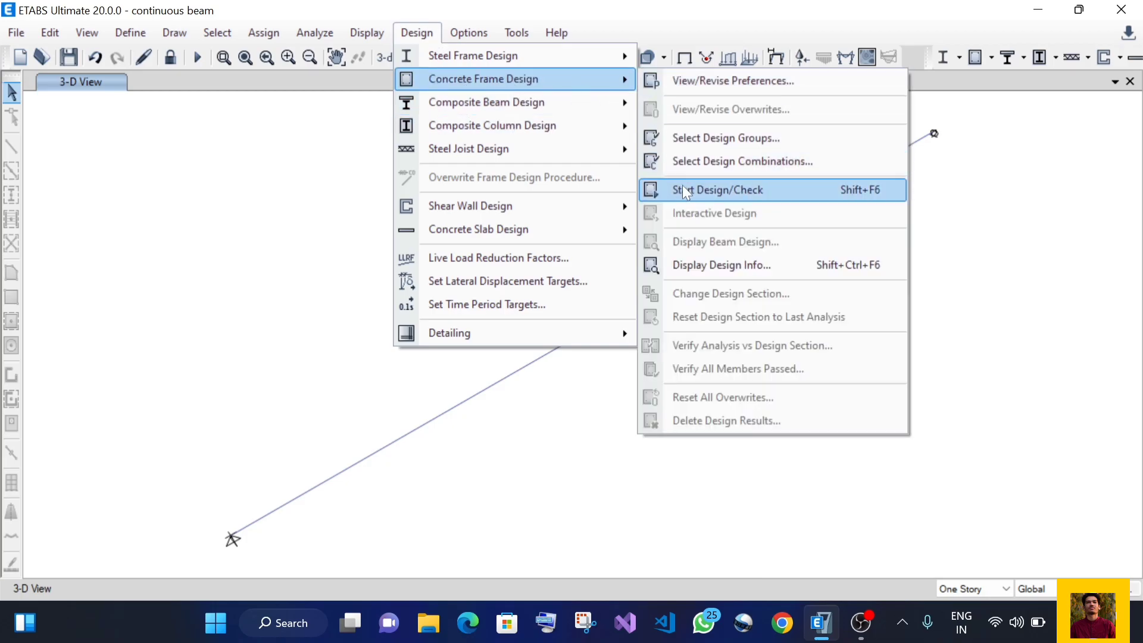
left_click(689, 162)
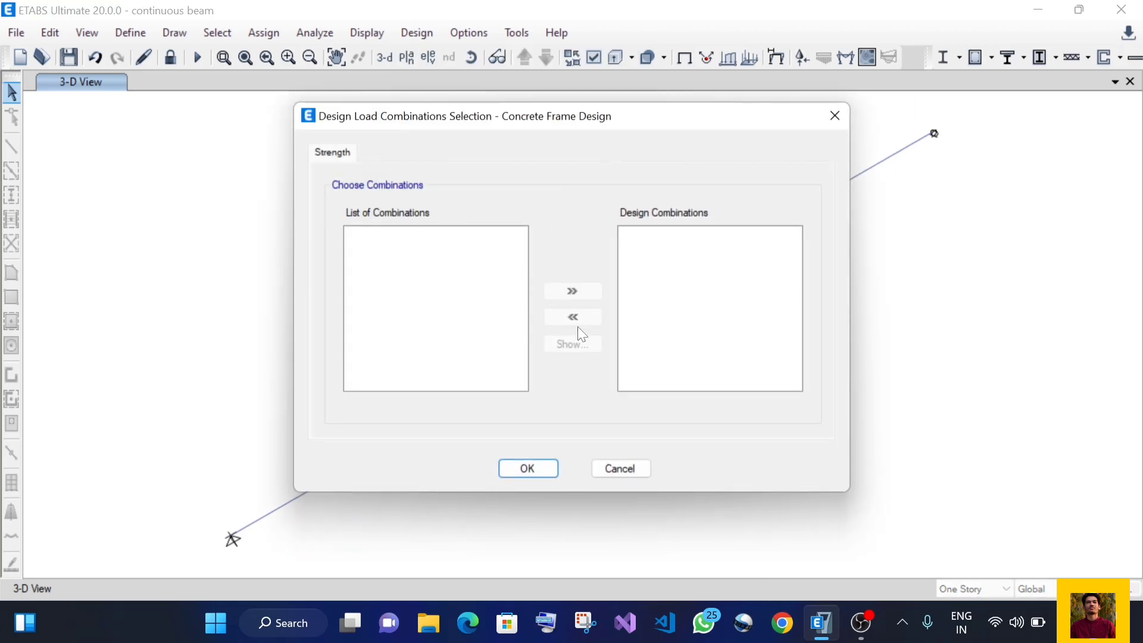
left_click(620, 469)
- Define a linear-add load combination named 1.5DL containing the Dead case with a scale factor of 1.5
left_click(122, 33)
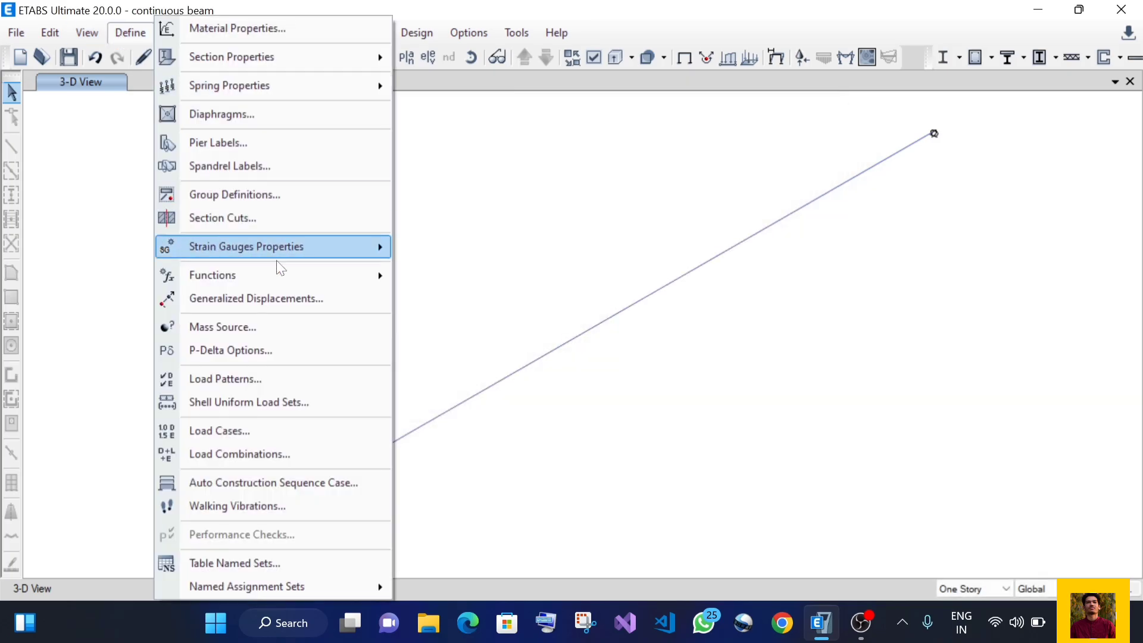
left_click(272, 453)
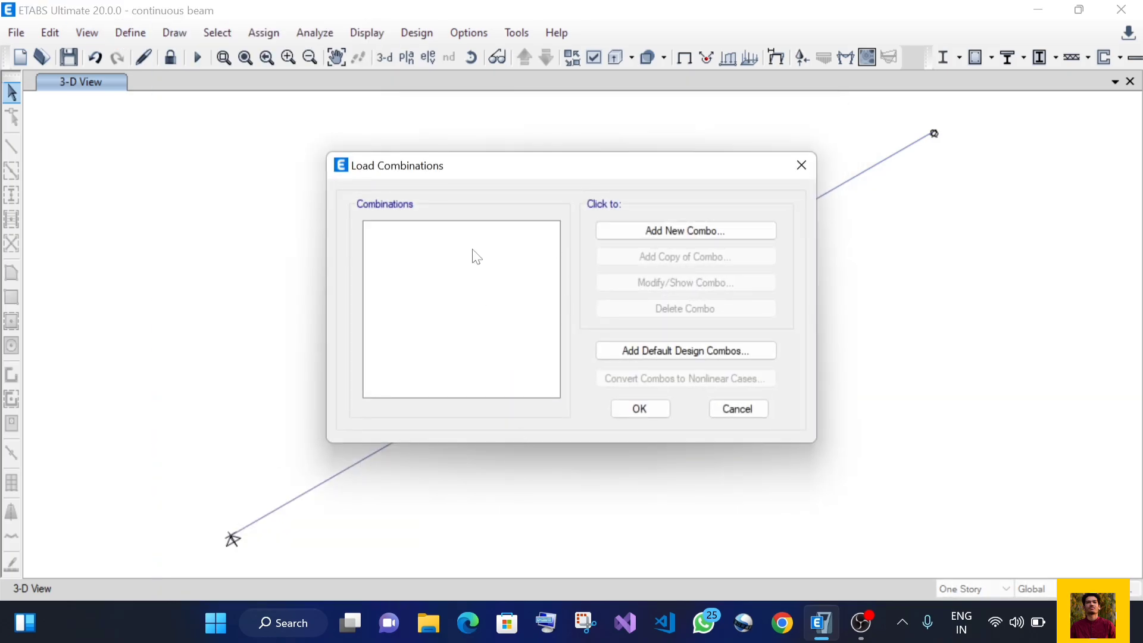
left_click(641, 231)
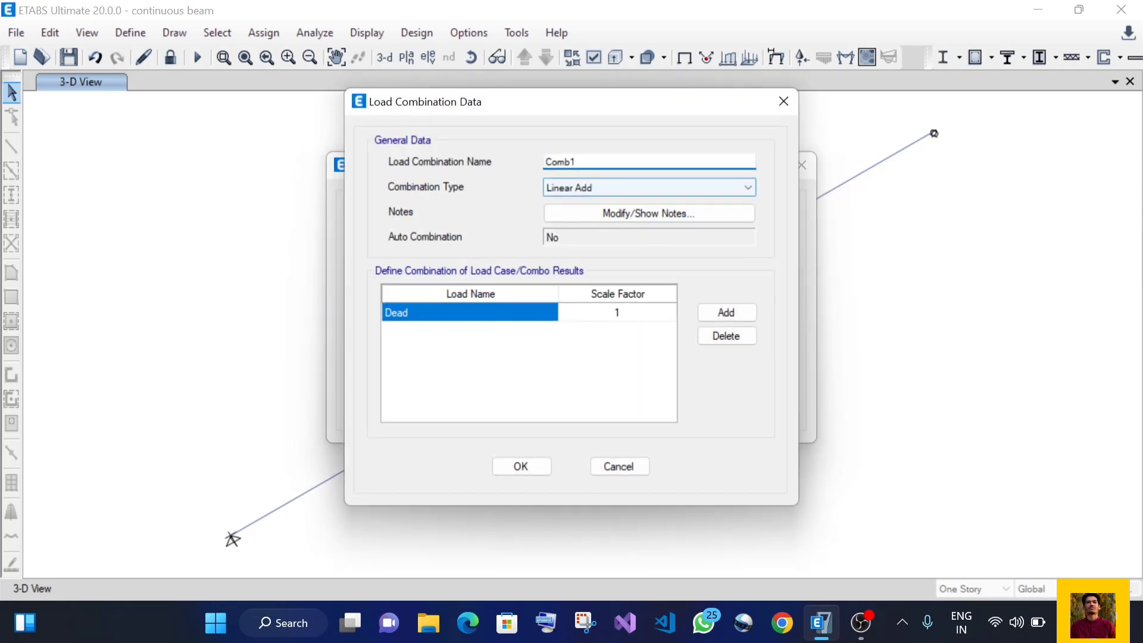
type("1.")
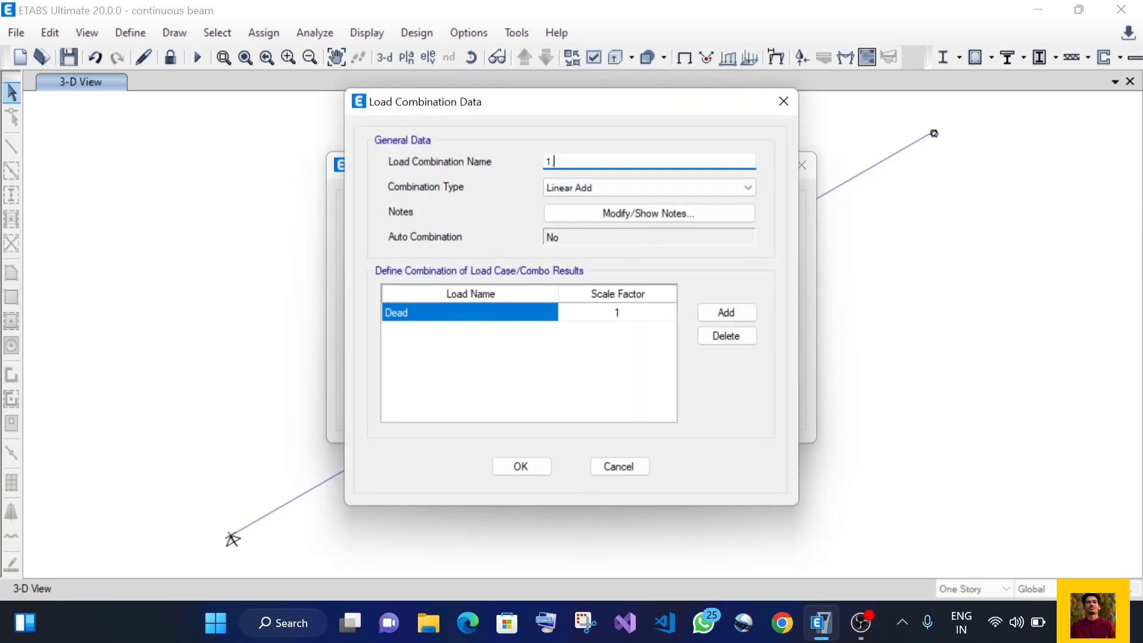
type("5DL")
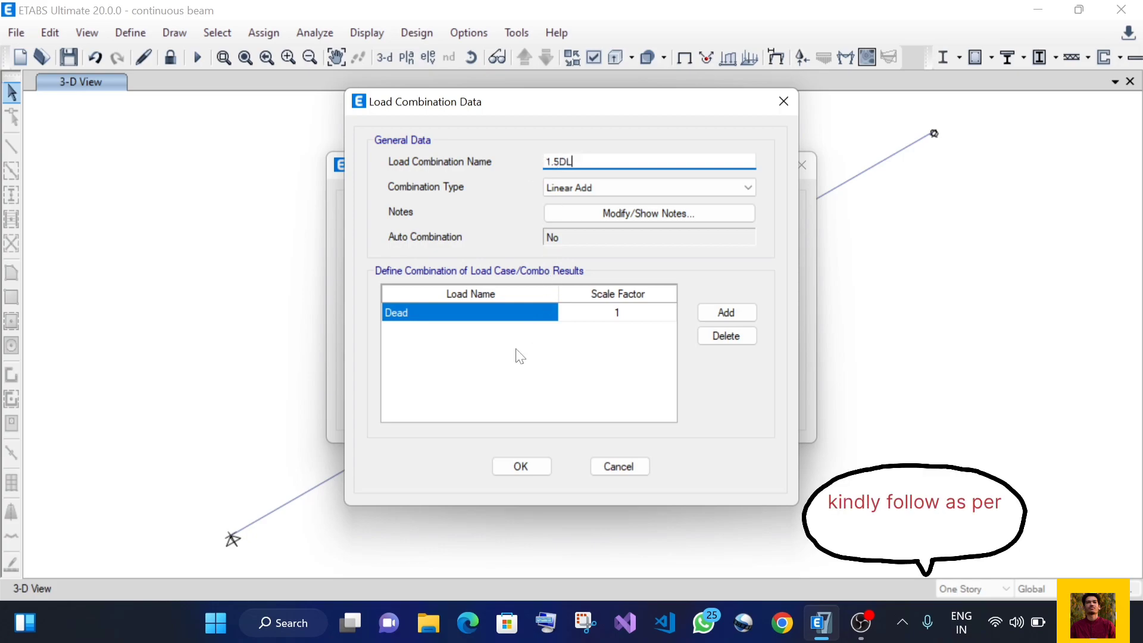
left_click(552, 314)
left_click(526, 330)
key("Tab")
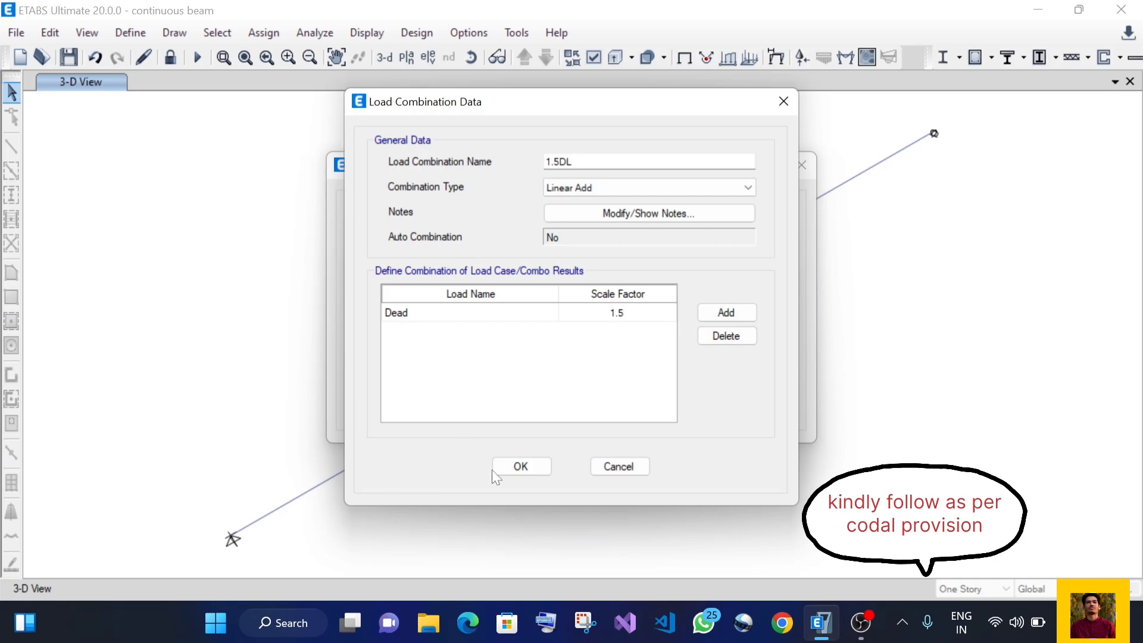
left_click(548, 469)
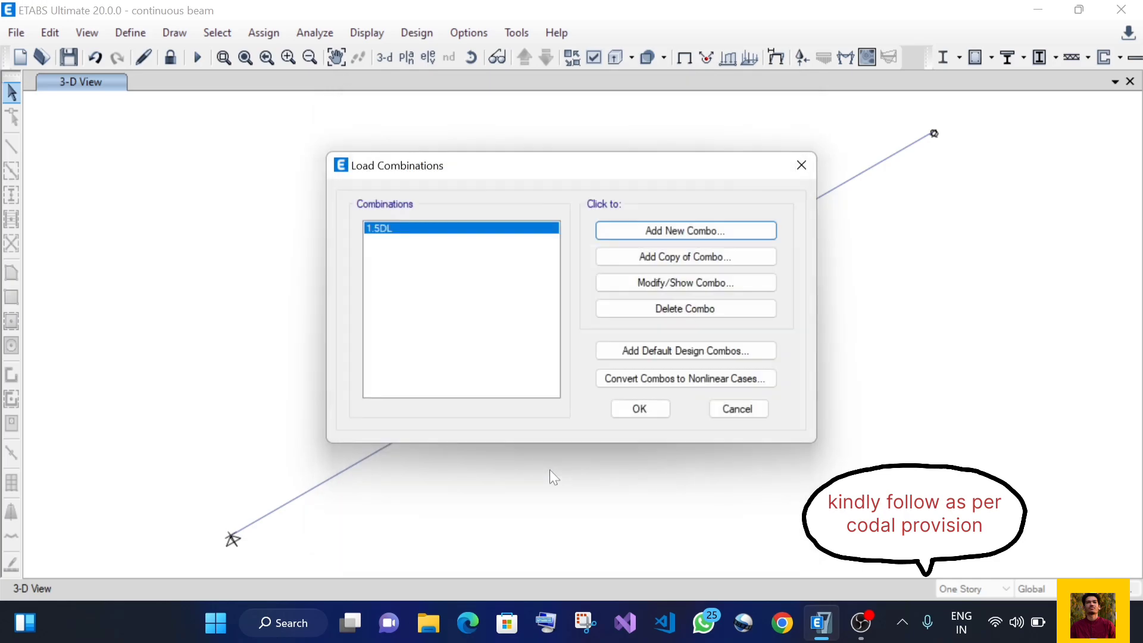
left_click(624, 409)
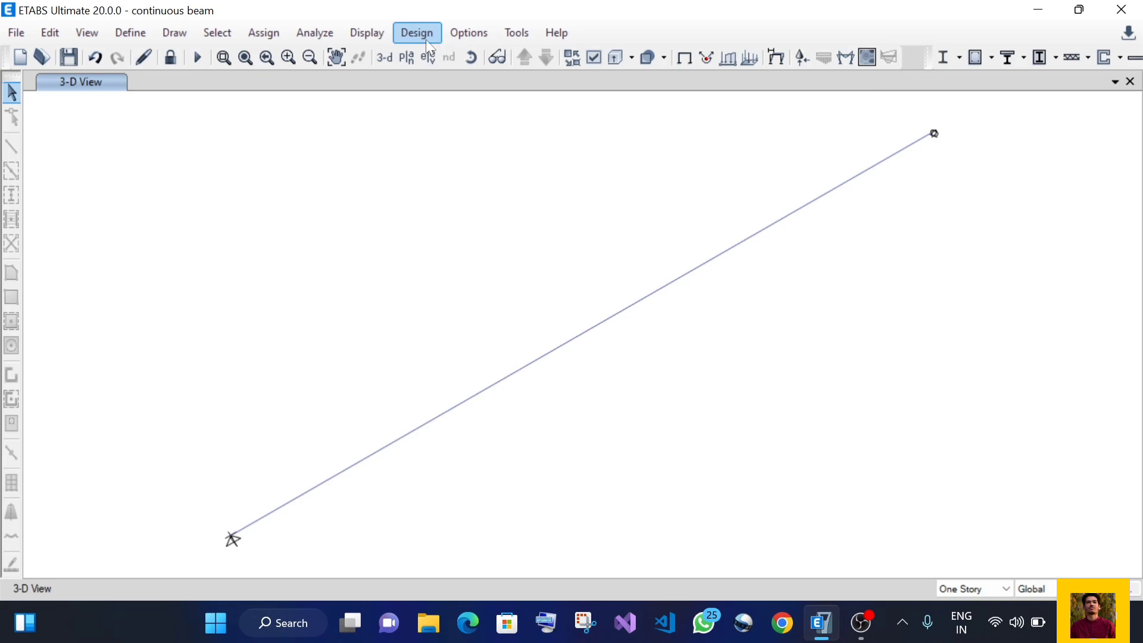
- Add the 1.5DL combination to the strength design combinations for concrete frame design
left_click(420, 39)
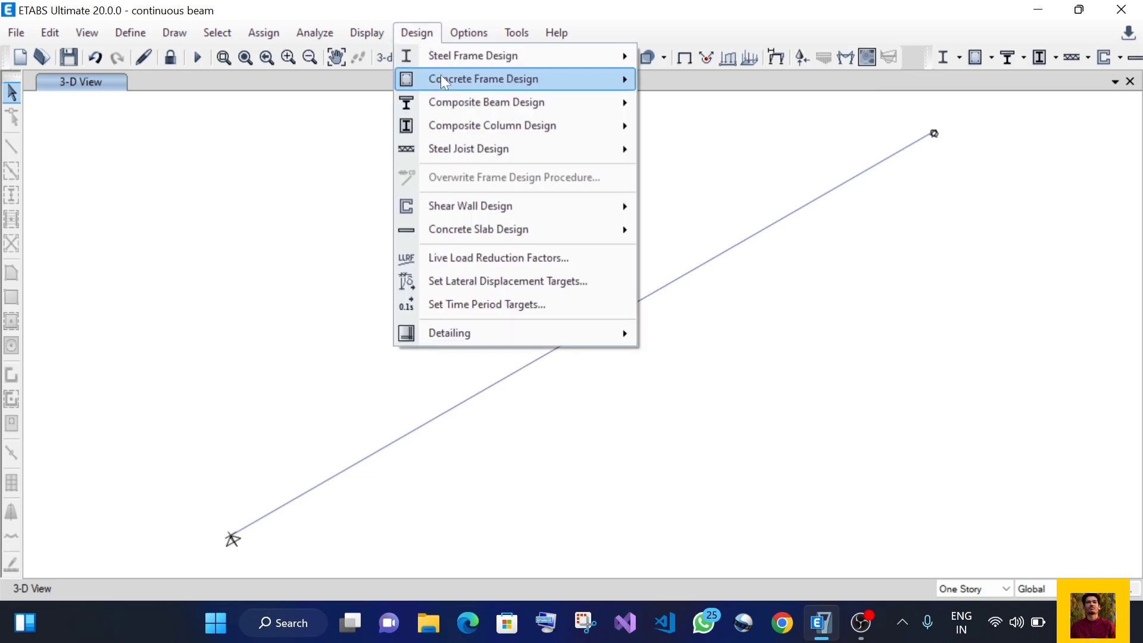
mouse_move(506, 79)
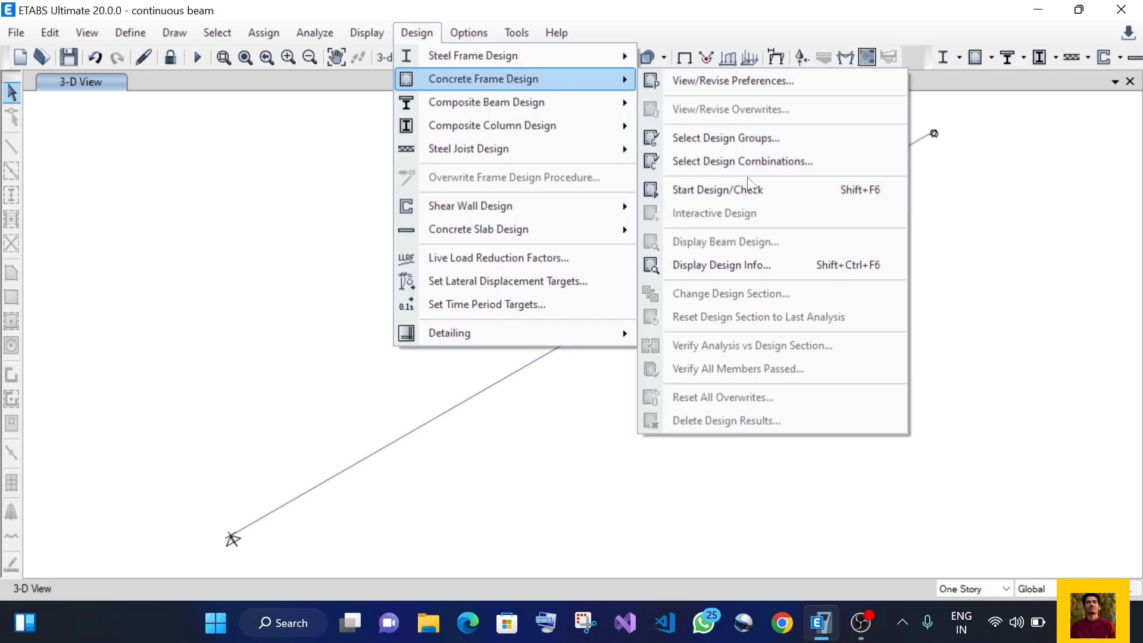
left_click(747, 159)
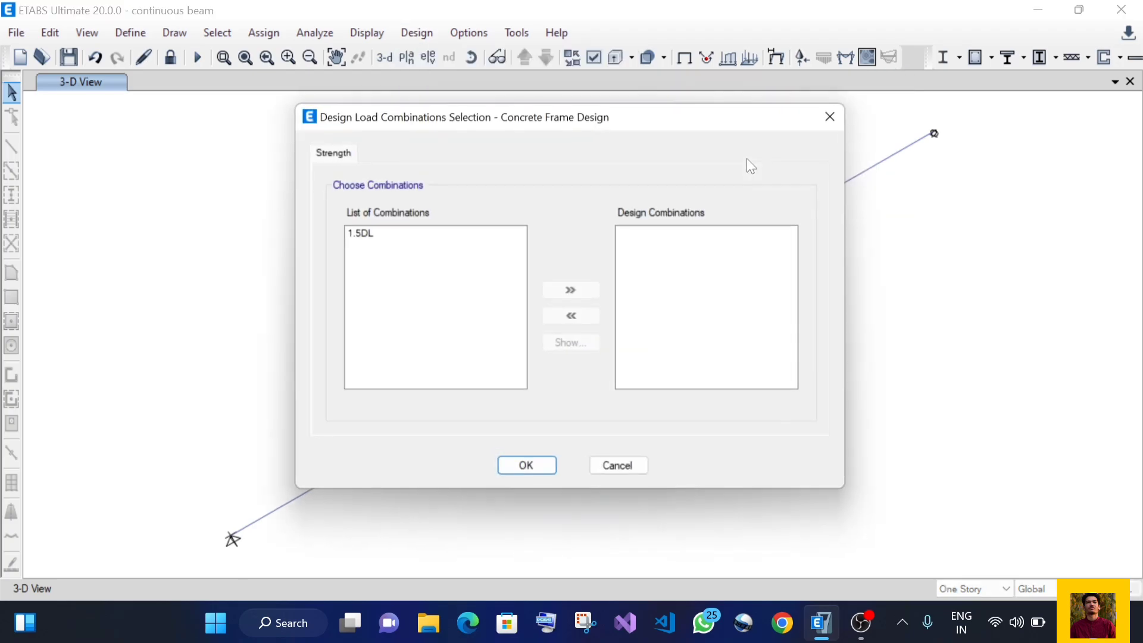
left_click(397, 240)
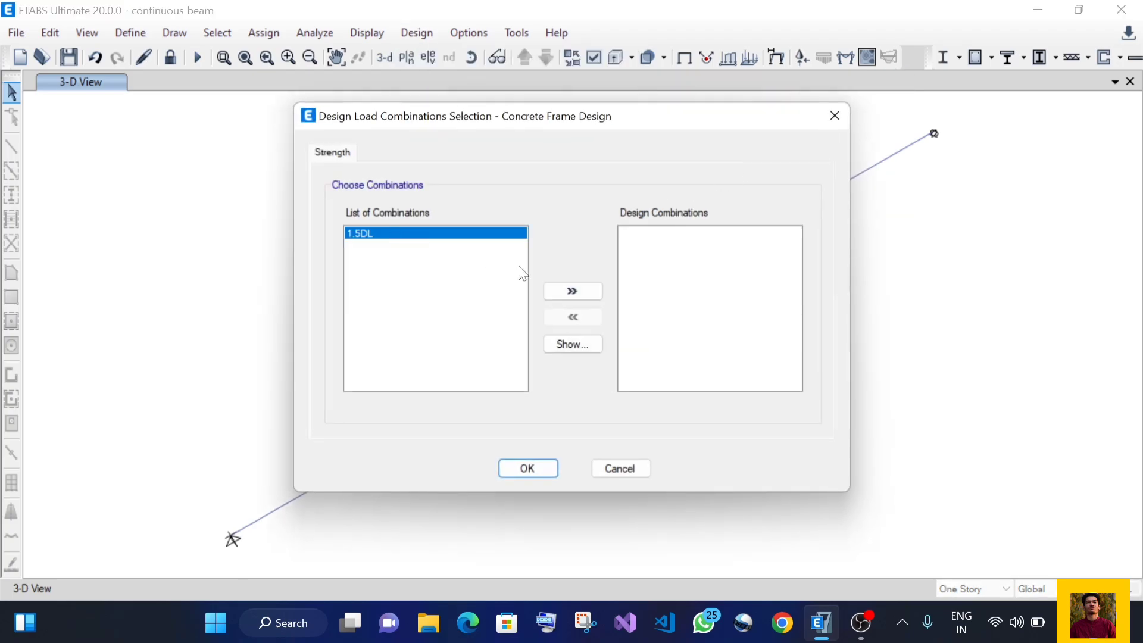
left_click(573, 291)
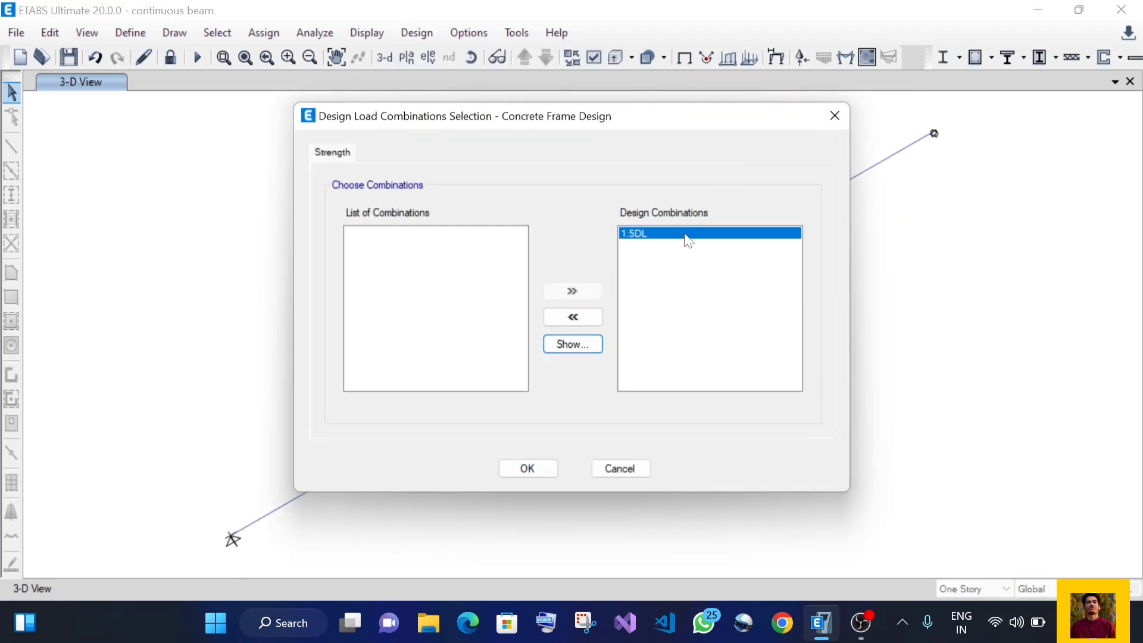
left_click(538, 476)
- Run the IS 456:2000 concrete frame design on the beam with the 1.5DL design combination
left_click(417, 32)
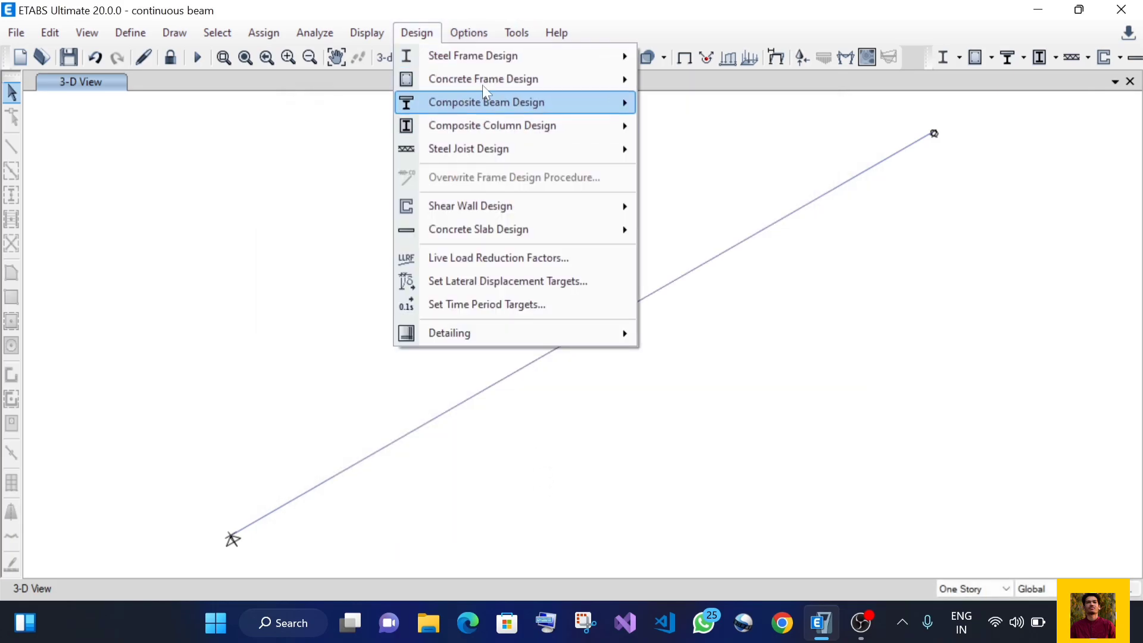
mouse_move(482, 82)
left_click(801, 187)
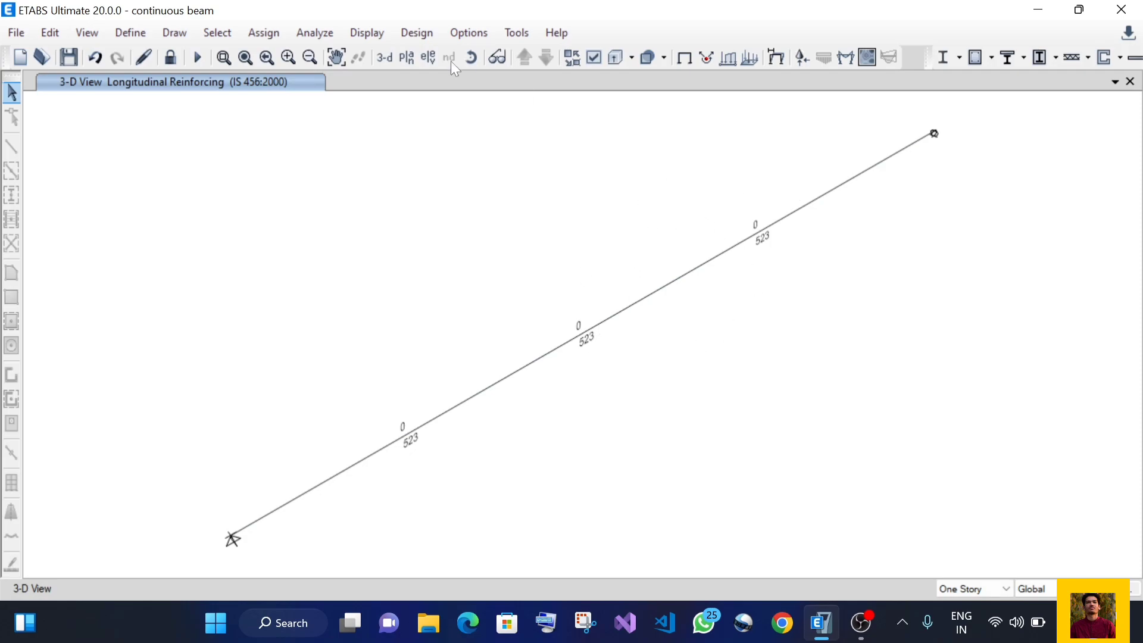
- Show the longitudinal reinforcing results in the Story4 plan view, framed to the full beam length
left_click(406, 57)
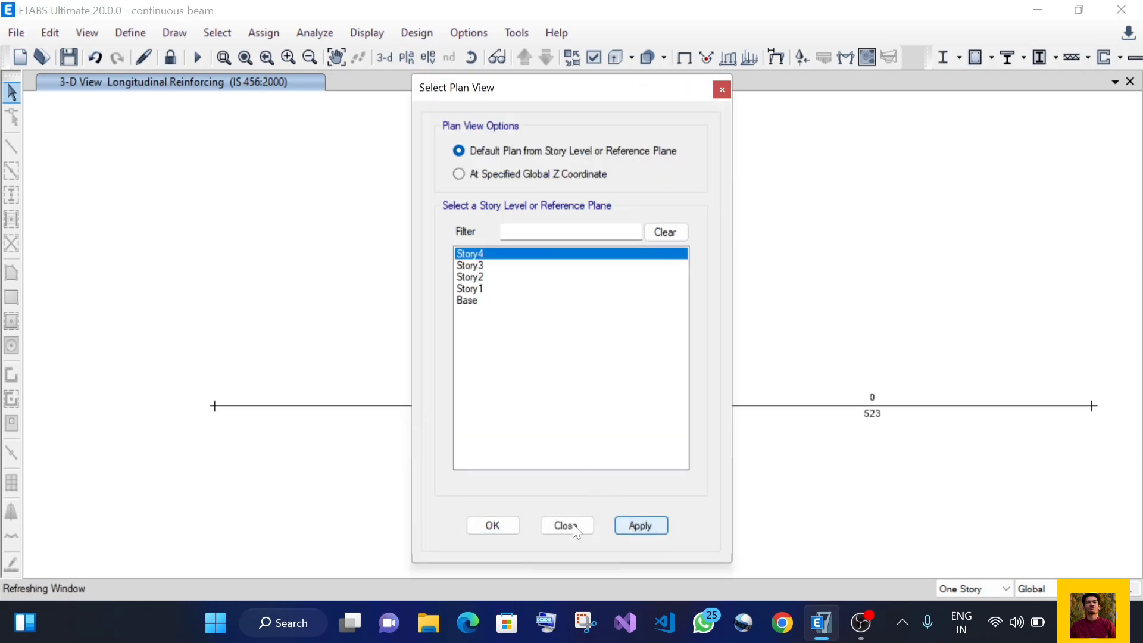
left_click(587, 525)
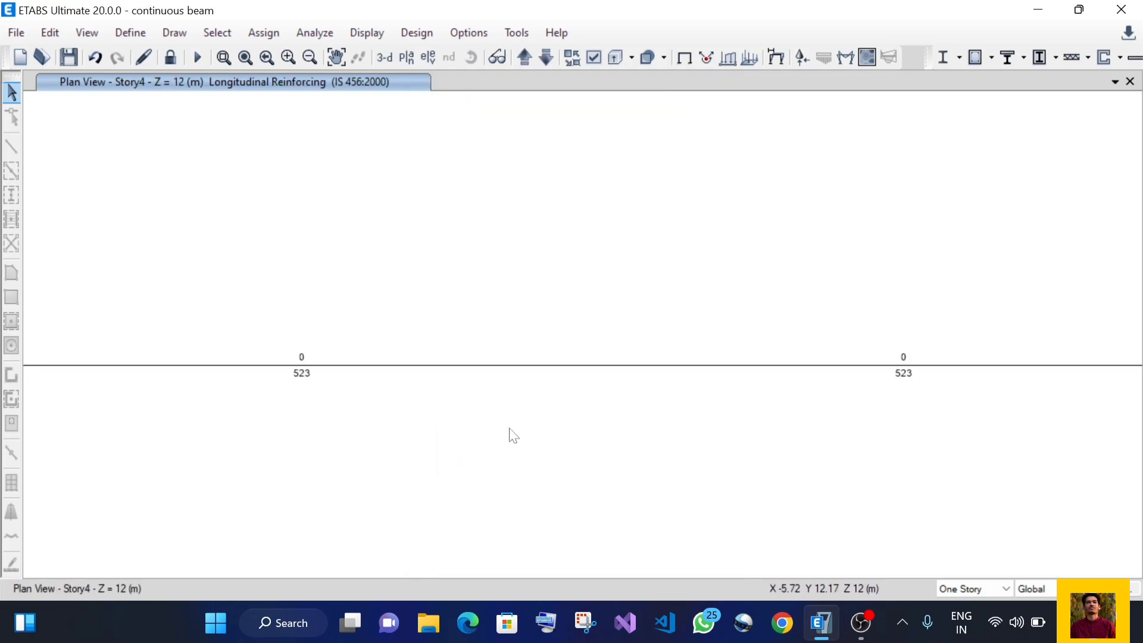
mouse_move(517, 366)
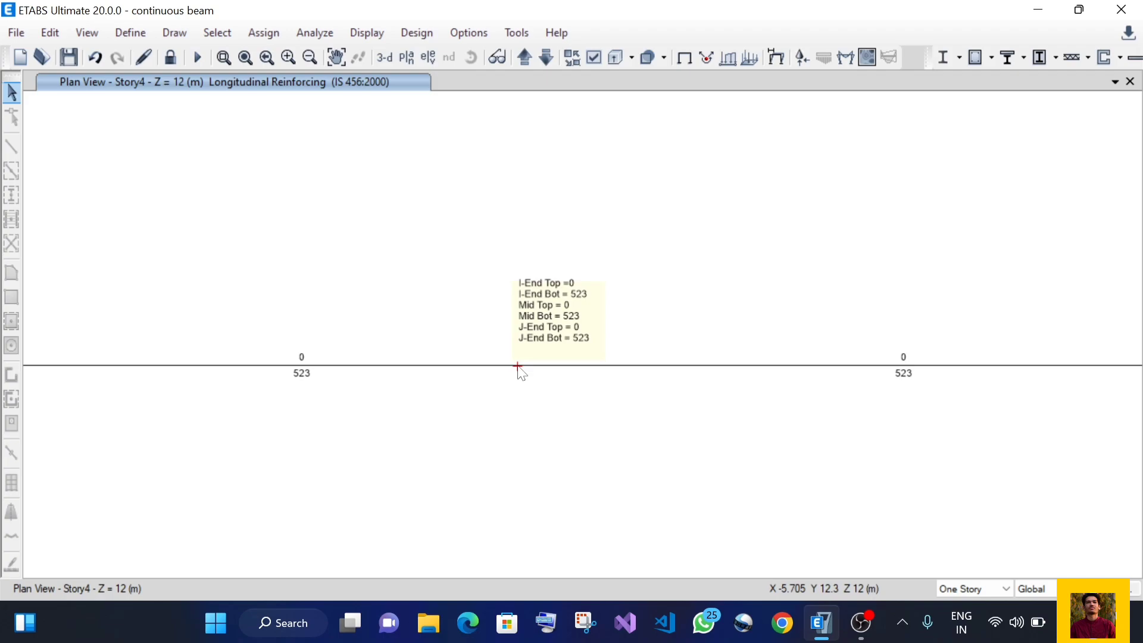
scroll(587, 366, "down", 3)
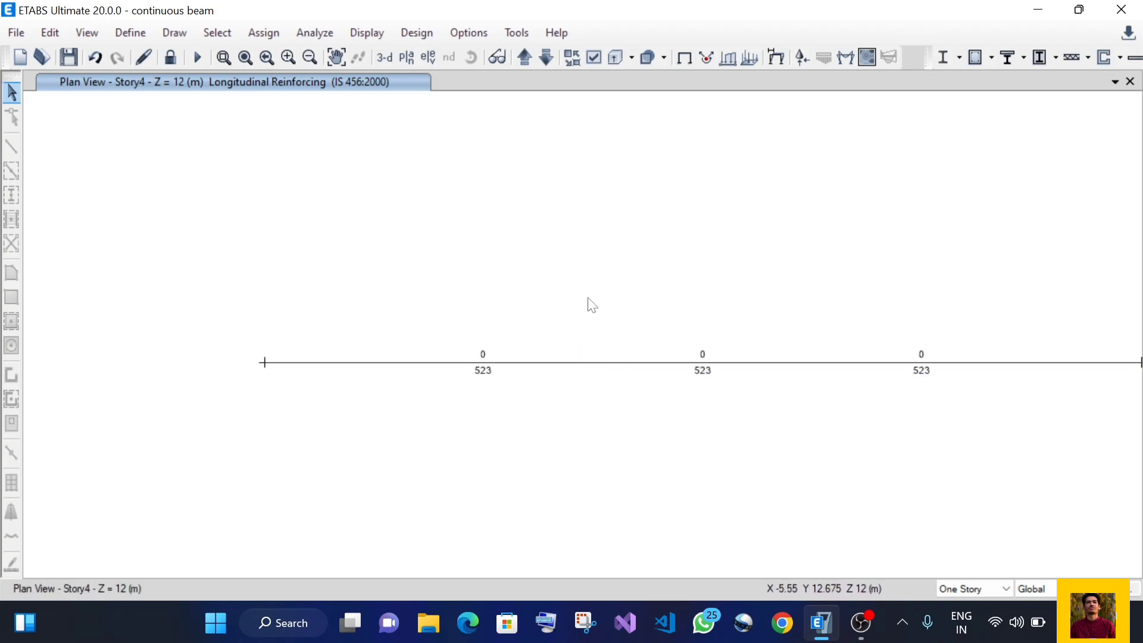
middle_click_drag(577, 324, 501, 329)
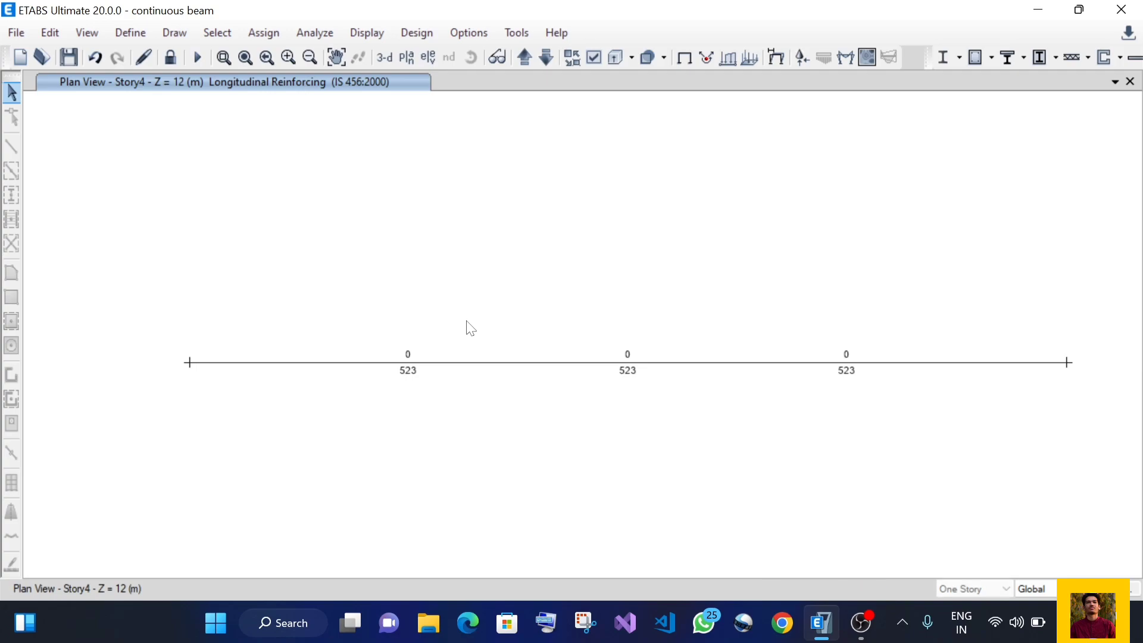
left_click(223, 58)
left_click_drag(149, 299, 1099, 446)
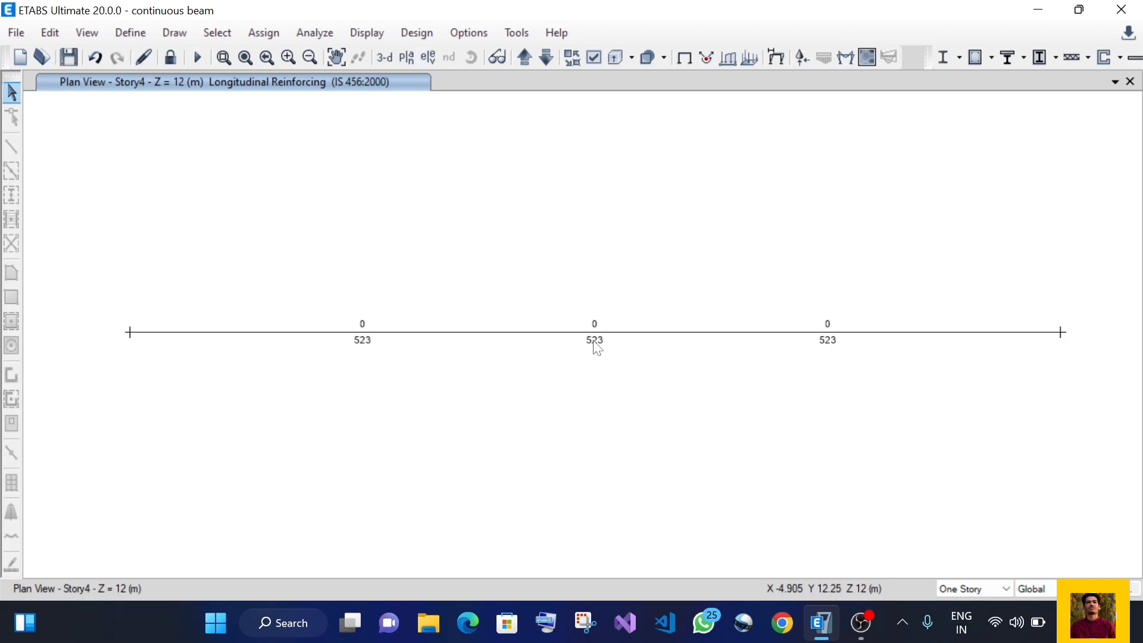
- Open the beam's design details for the 4.5 m station and set the report zoom to 100%
mouse_move(509, 342)
left_click(454, 338)
right_click(453, 338)
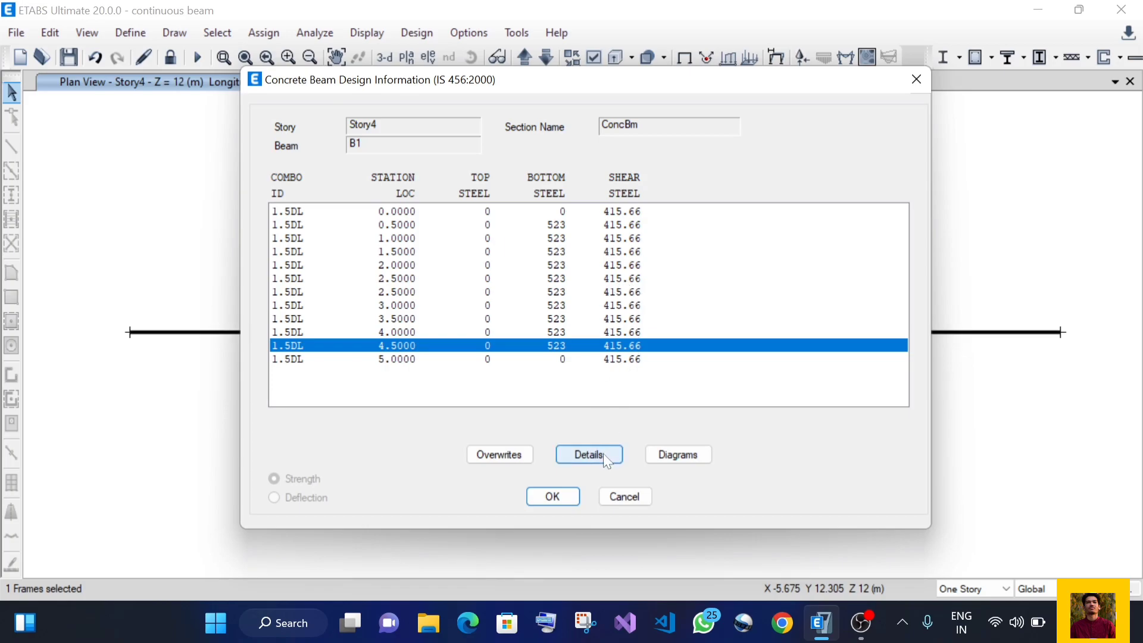
left_click(588, 454)
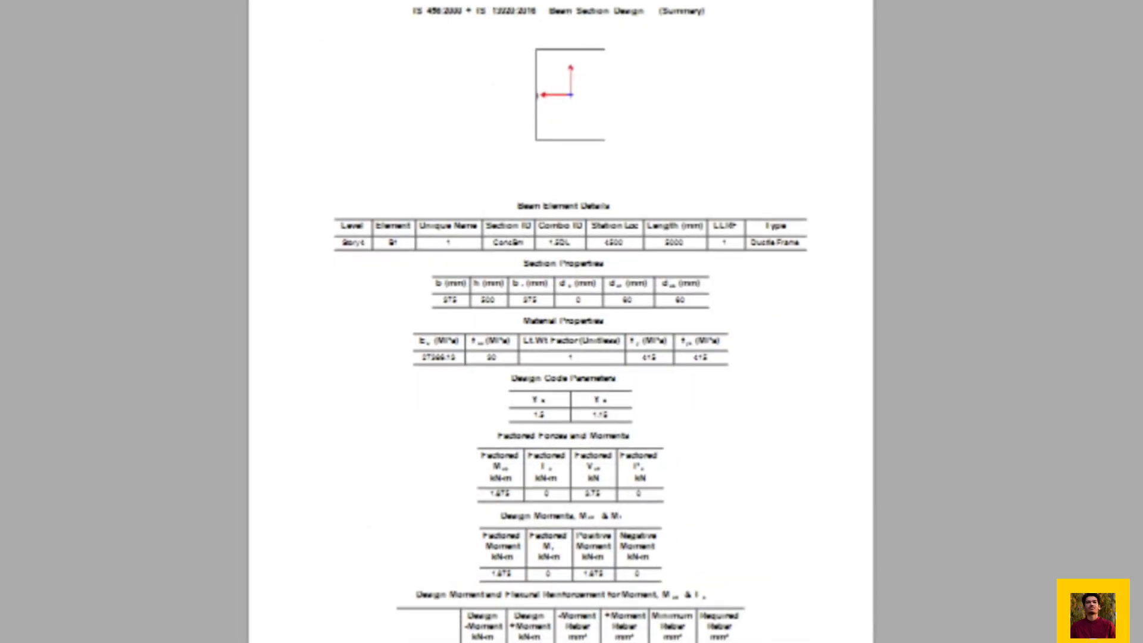
left_click(104, 1)
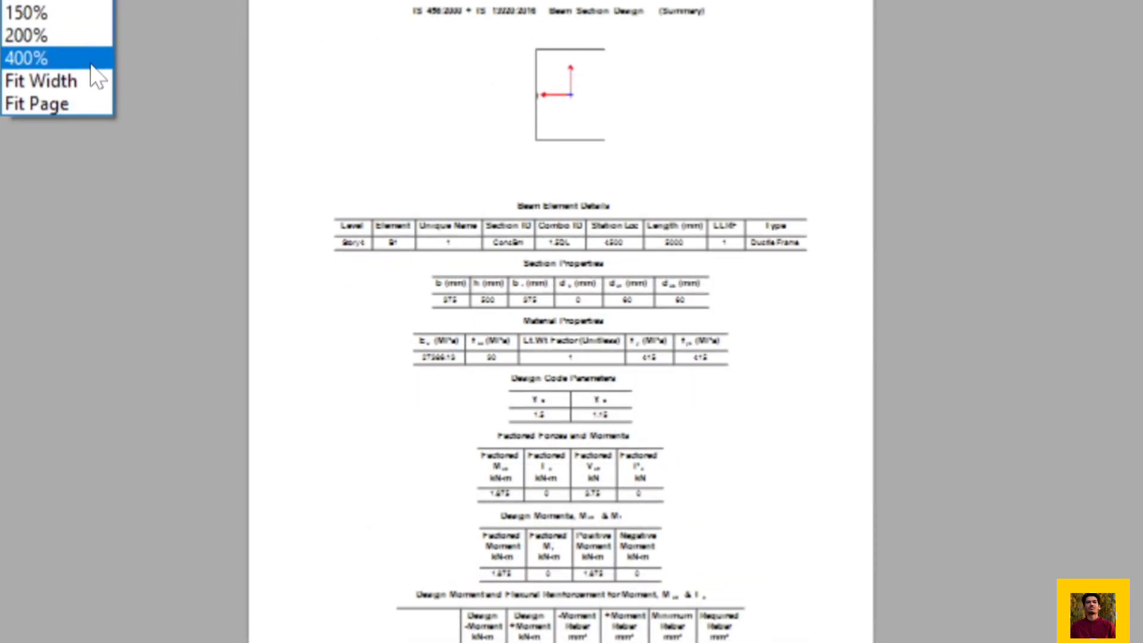
left_click(45, 11)
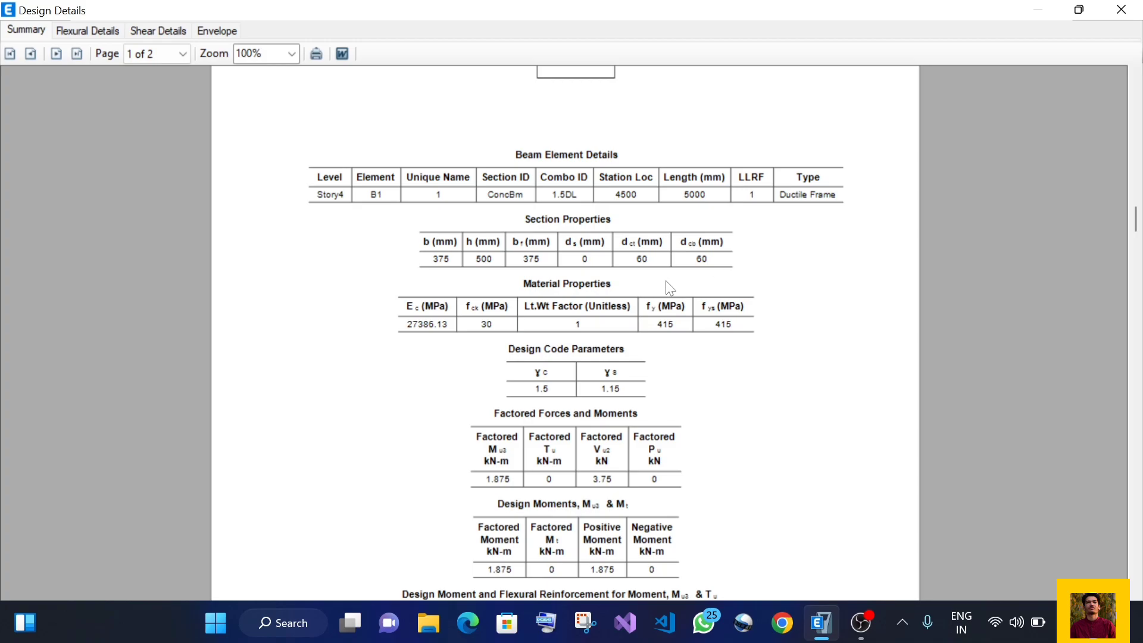
- Review the beam section design summary, covering frame type, section and material properties, factored forces and flexural reinforcement
scroll(666, 284, "down", 1)
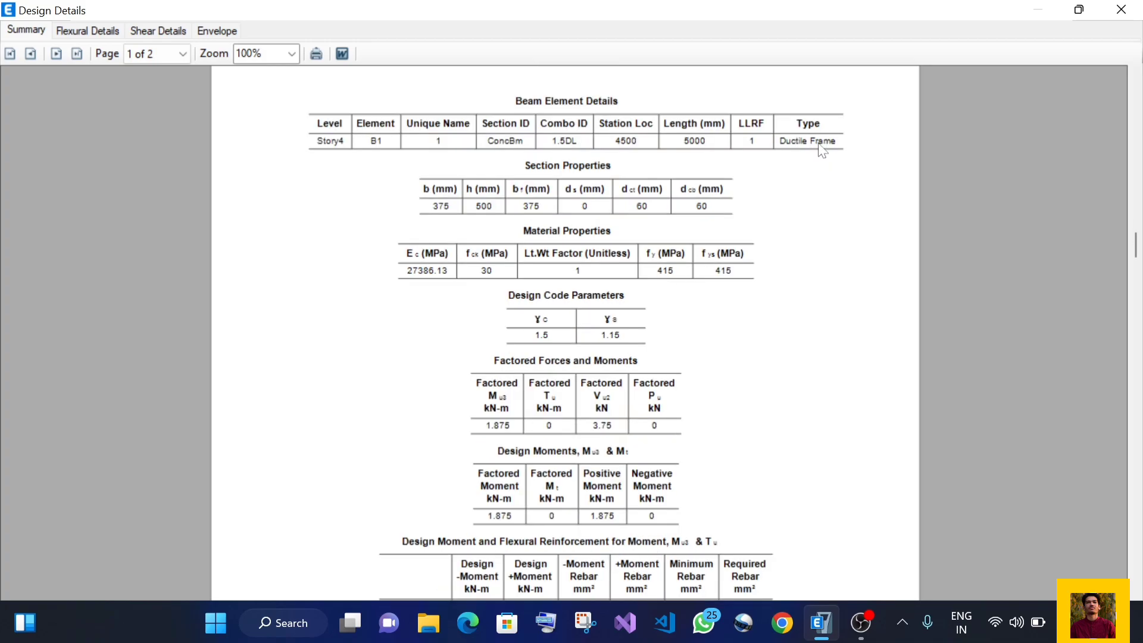
scroll(569, 273, "down", 1)
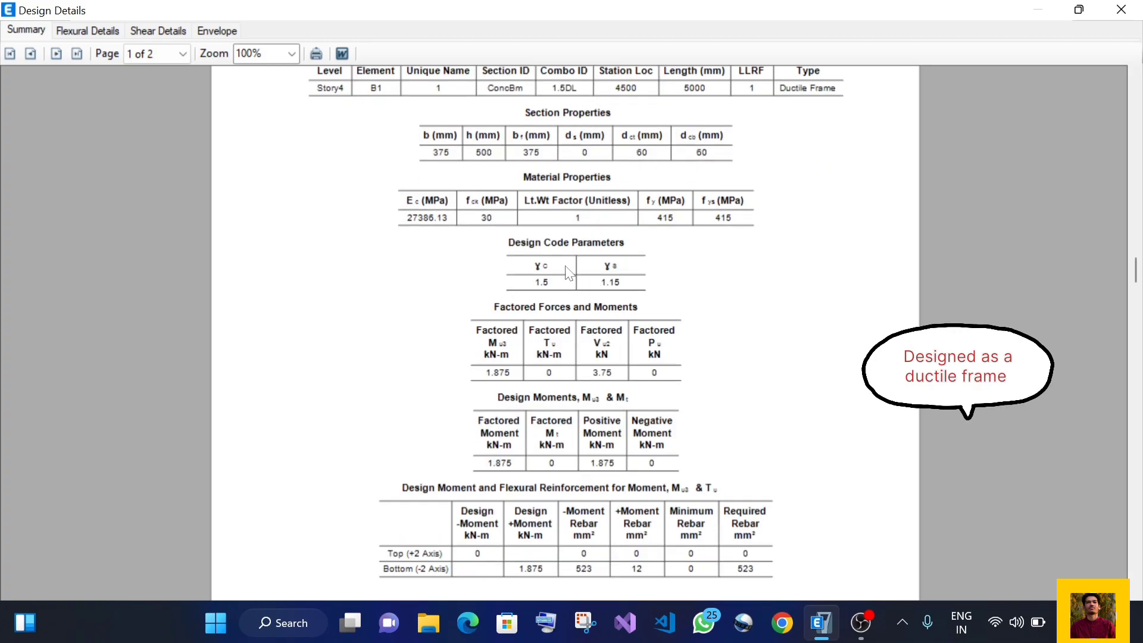
scroll(570, 272, "down", 1)
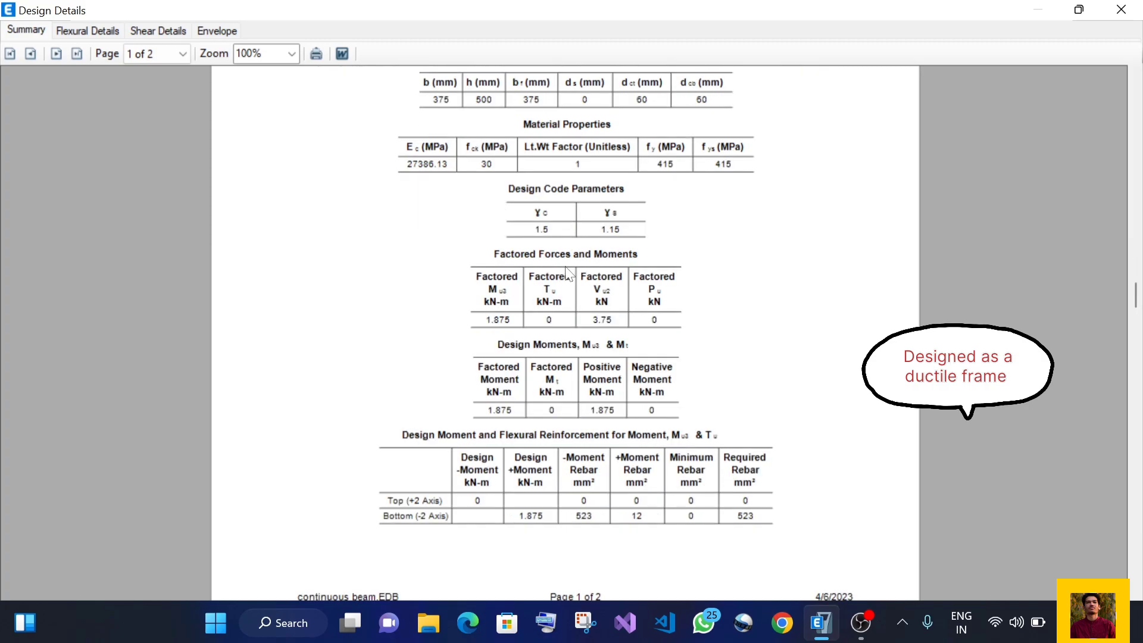
scroll(570, 273, "down", 1)
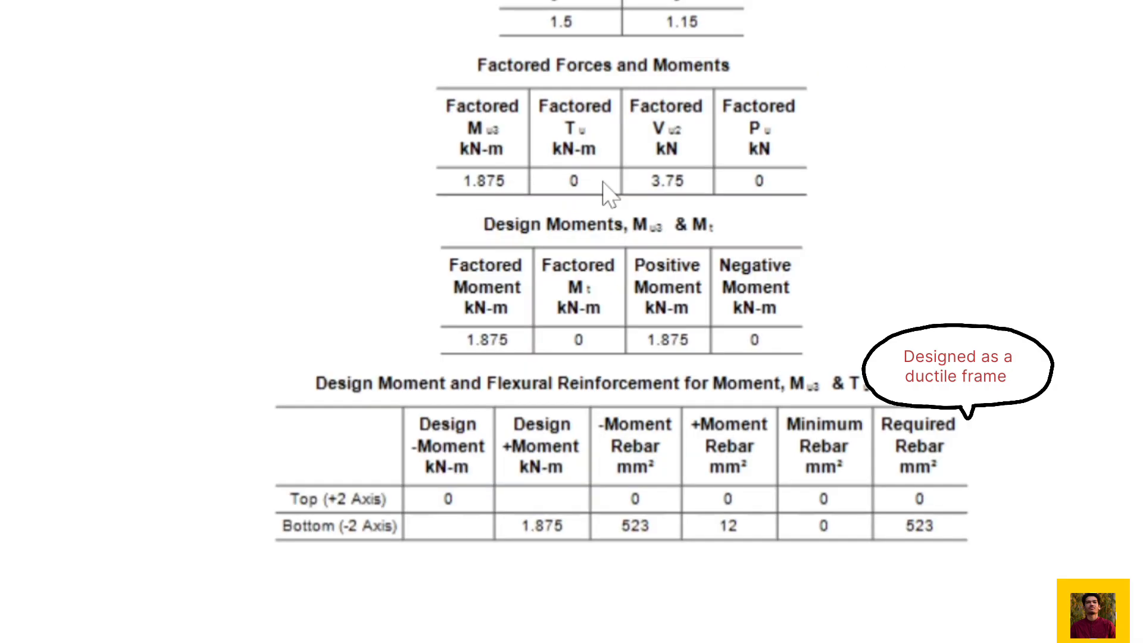
scroll(568, 273, "down", 6)
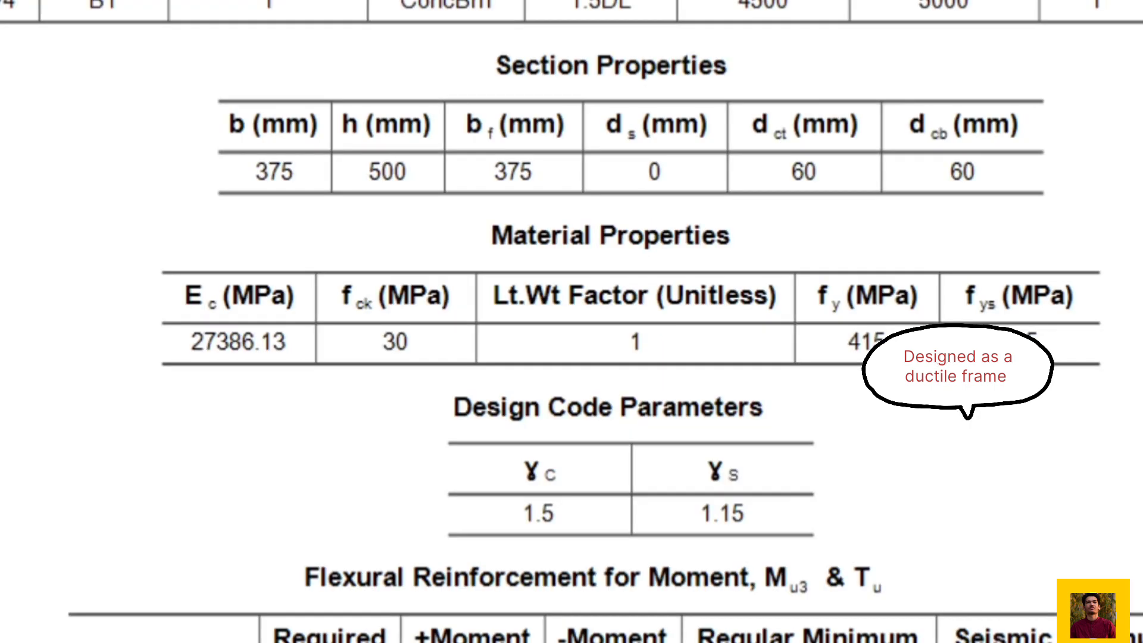
- Review the beam's flexural details report, from section properties and code parameters to required and minimum rebar
scroll(623, 148, "up", 5)
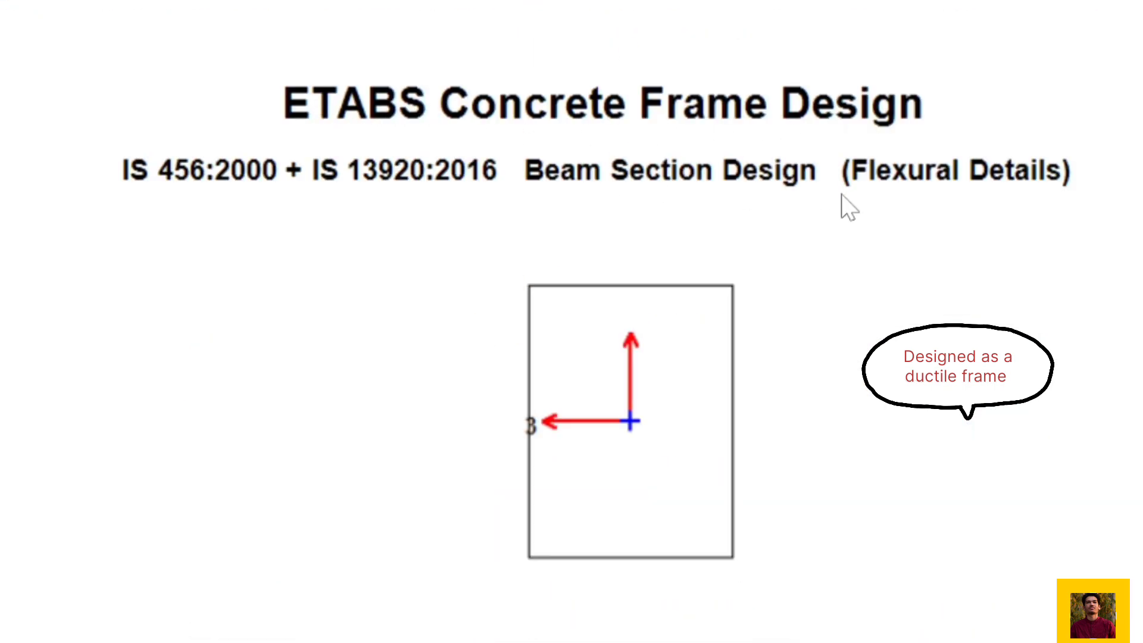
scroll(842, 194, "down", 5)
scroll(842, 204, "down", 5)
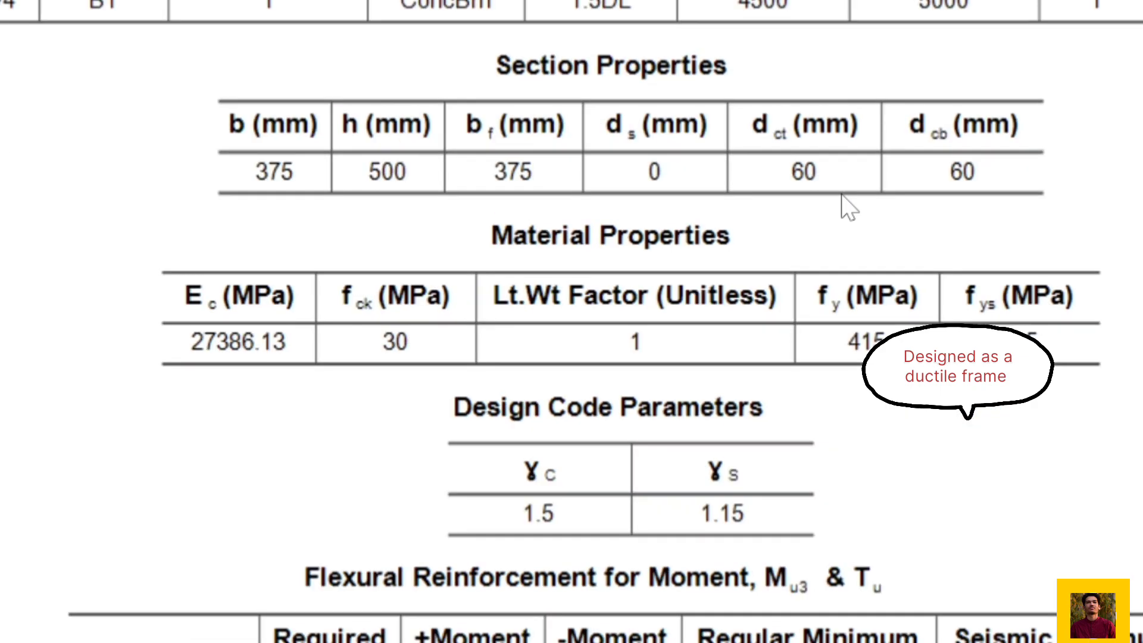
scroll(842, 204, "down", 5)
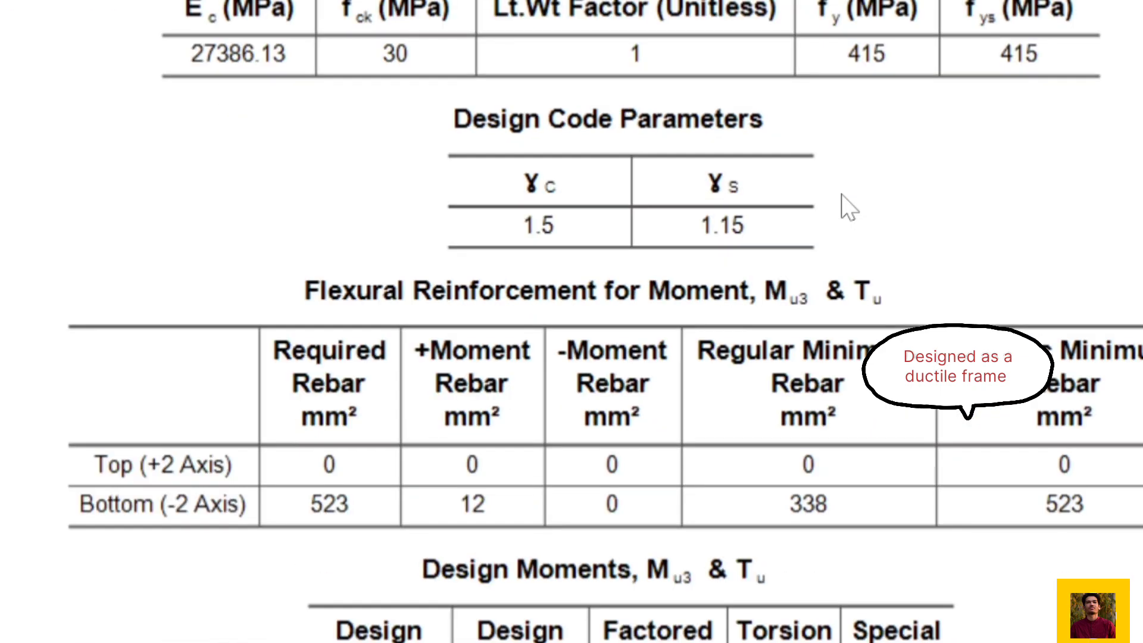
scroll(847, 204, "down", 3)
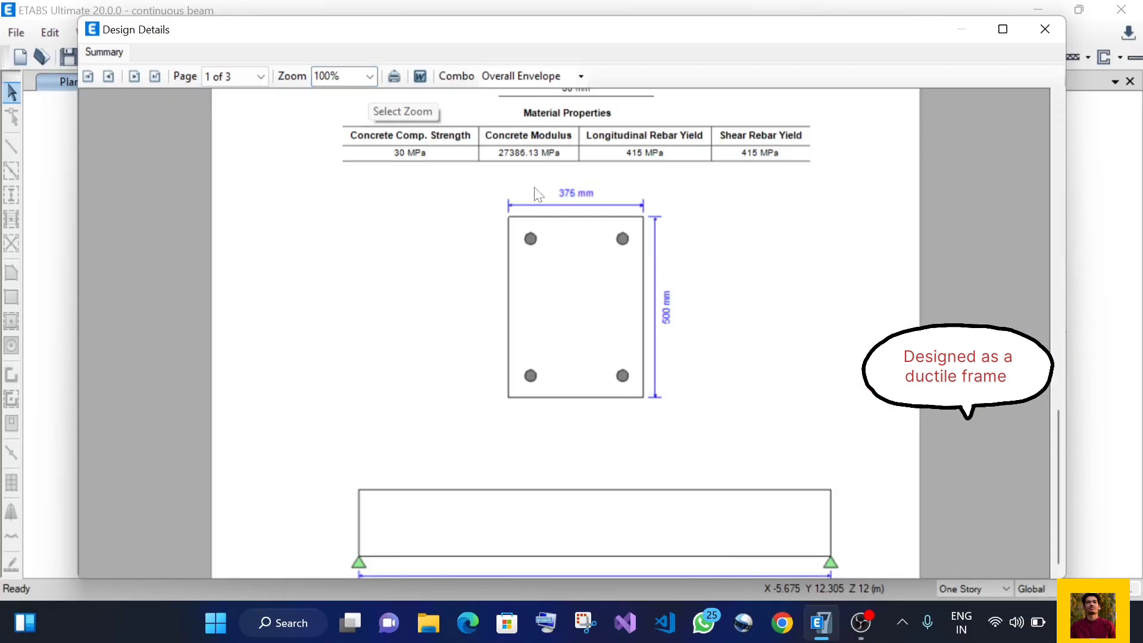
- Review the Overall Envelope report's beam geometry and its moment, longitudinal reinforcement and shear diagrams, and close the beam design information
scroll(536, 190, "up", 3)
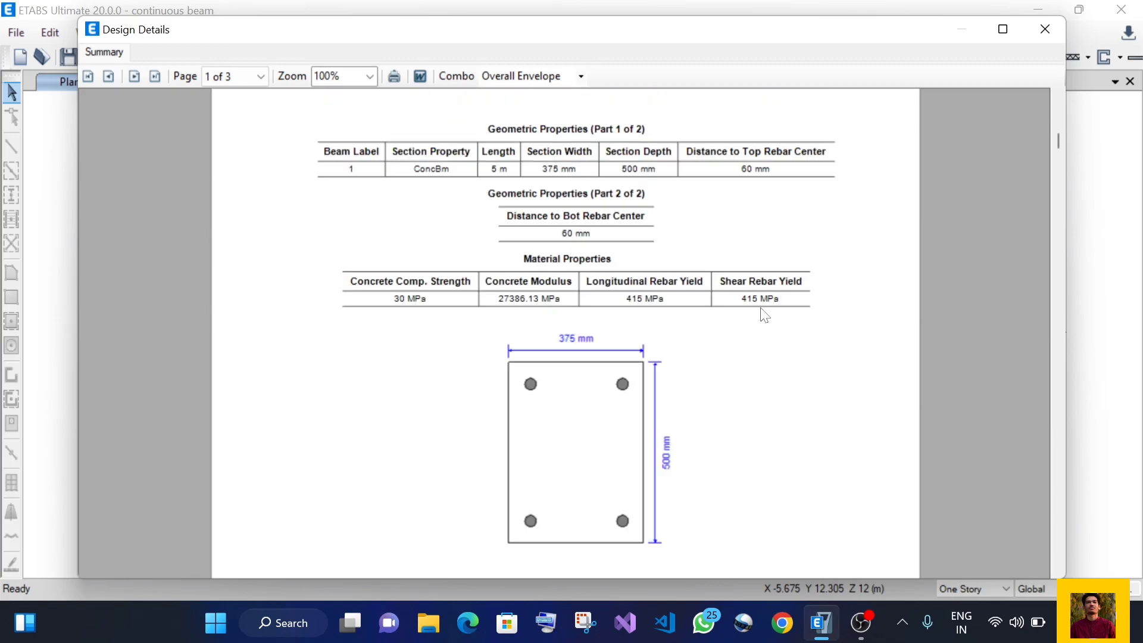
scroll(764, 316, "down", 3)
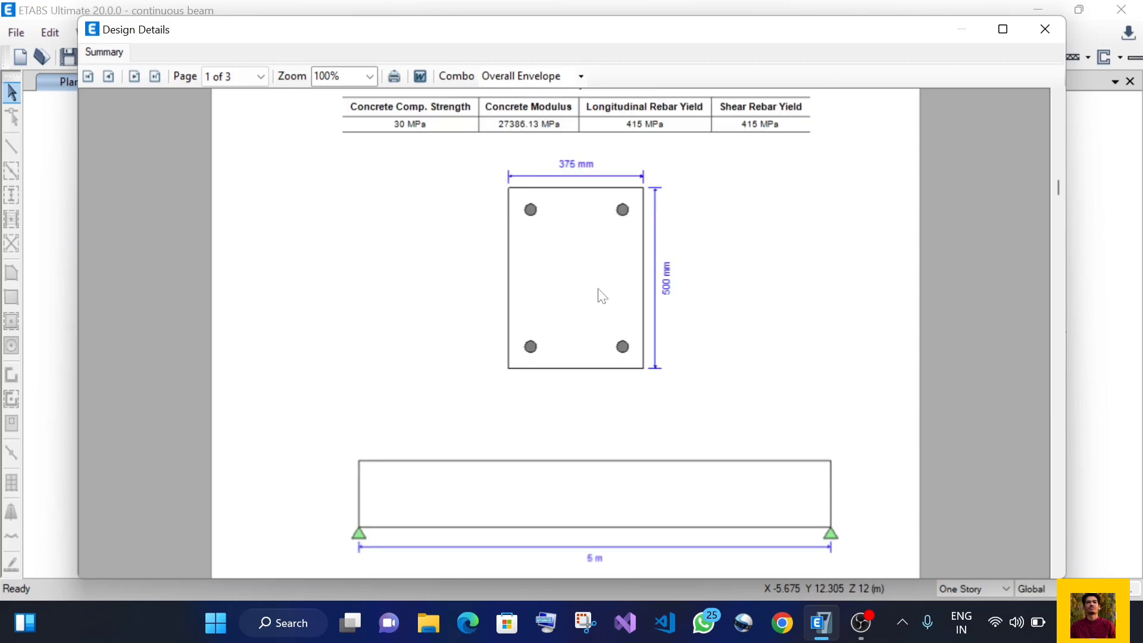
scroll(598, 290, "down", 10)
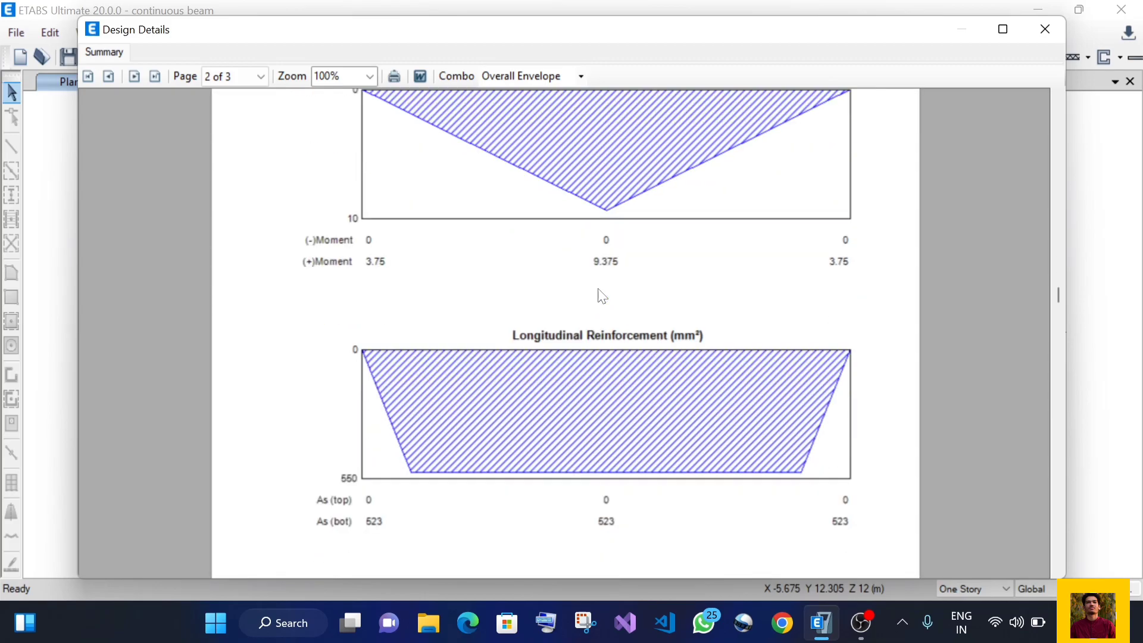
scroll(622, 525, "down", 7)
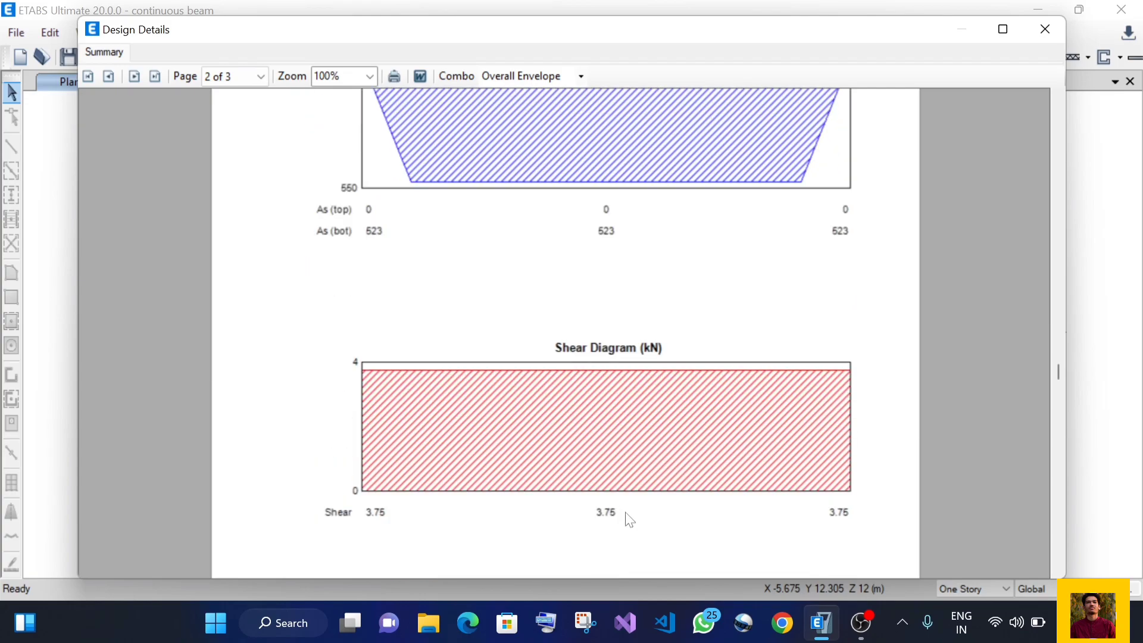
scroll(630, 520, "down", 8)
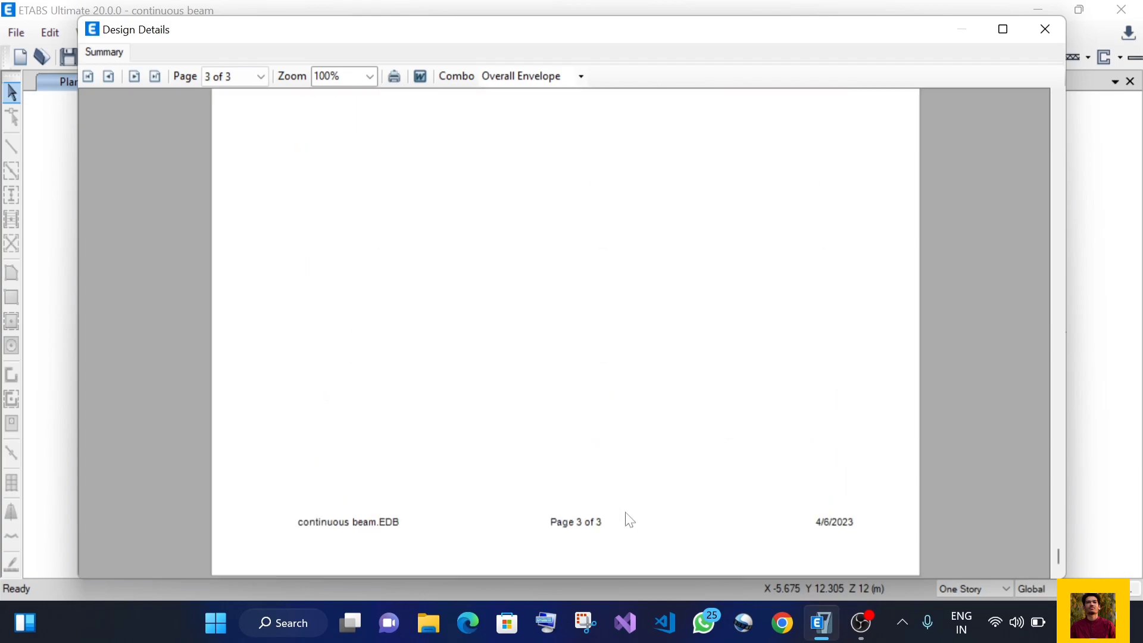
key("Escape")
left_click(623, 497)
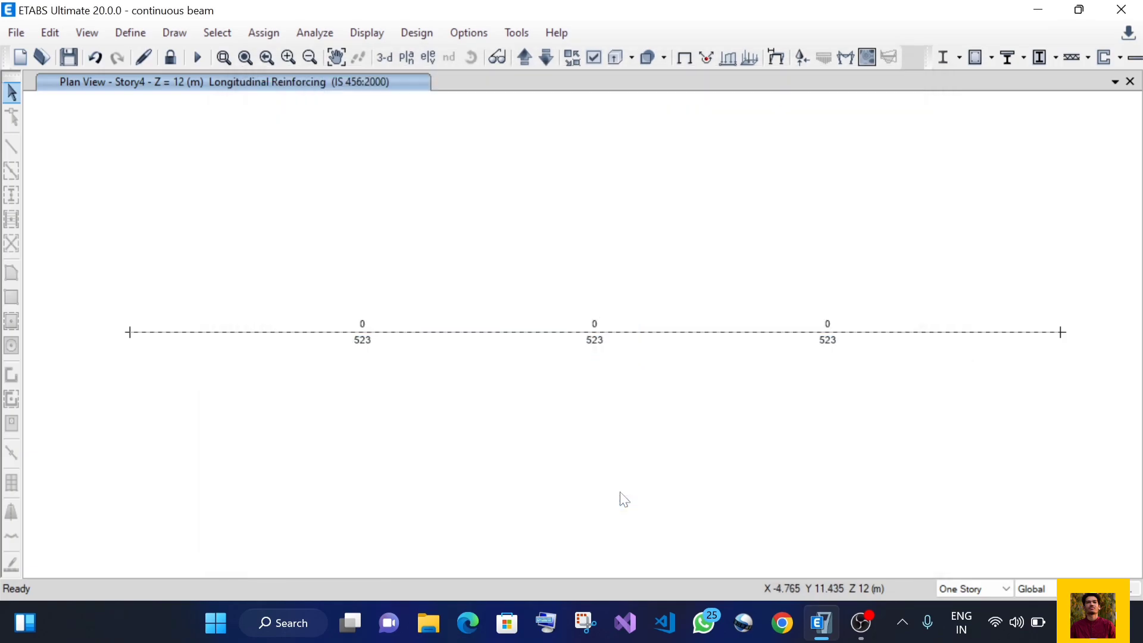
- Display the Concrete Beam Design Summary - IS 456-2000 table for the selected beam only
left_click(580, 338)
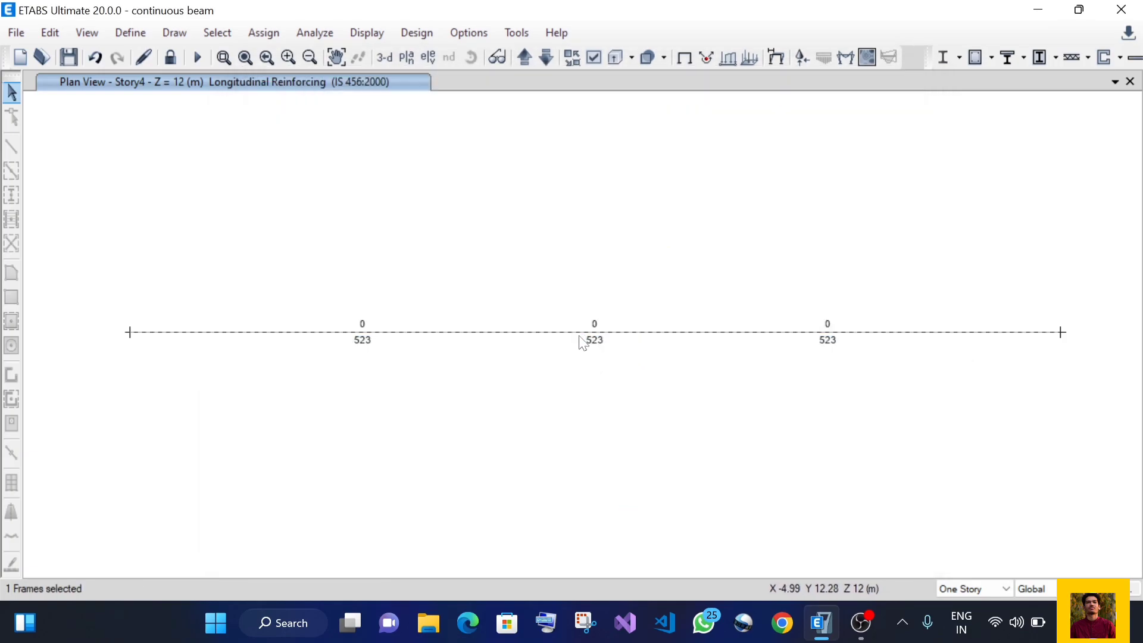
mouse_move(576, 337)
key("ctrl+t")
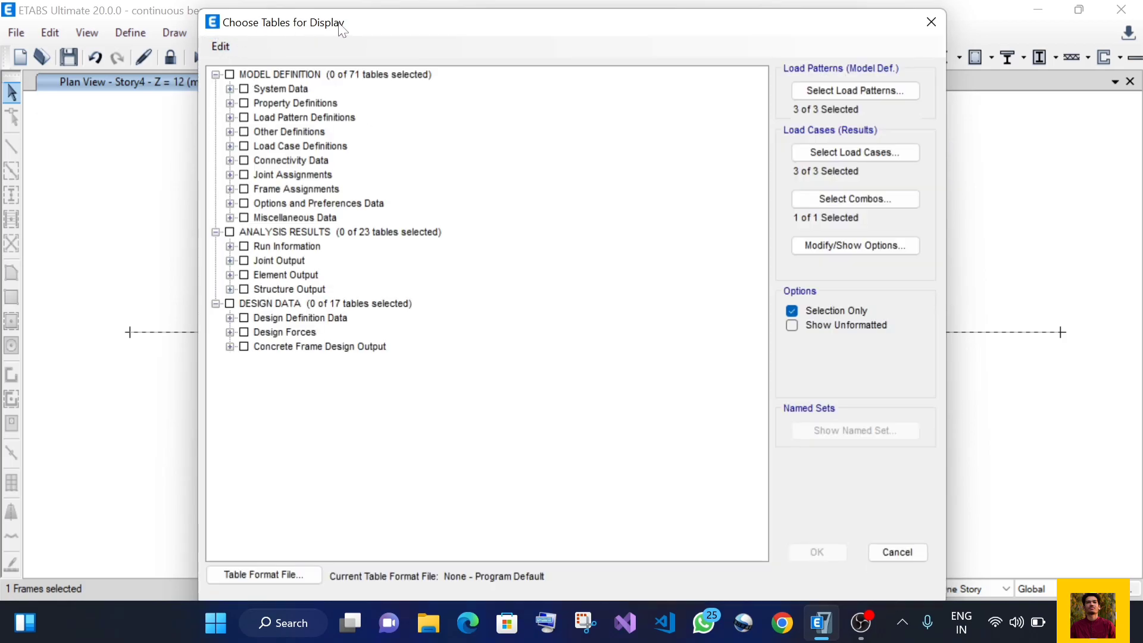
left_click(230, 347)
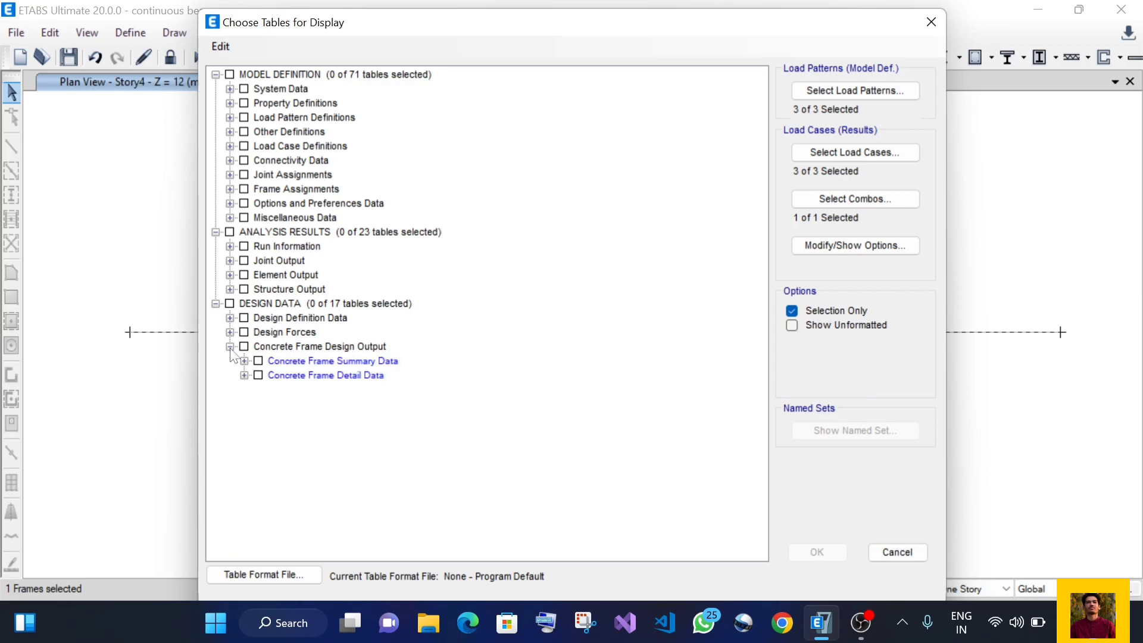
left_click(244, 361)
left_click(370, 376)
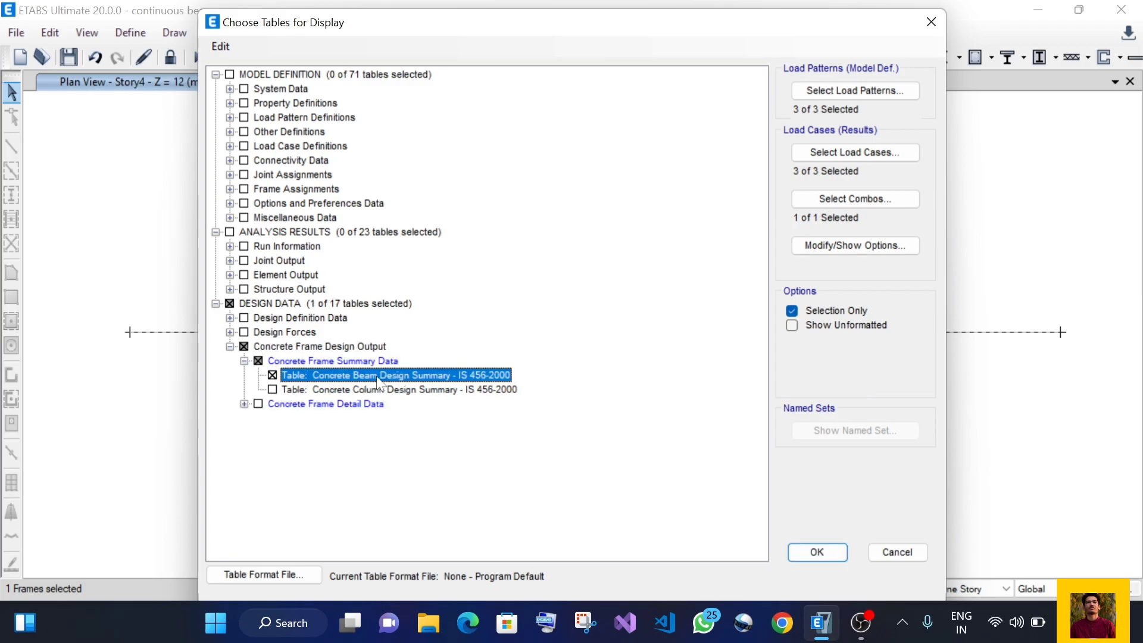
left_click(815, 553)
- Examine the minimum and required bottom steel areas at each station in the beam design summary table
left_click_drag(387, 484, 420, 489)
left_click_drag(487, 195, 491, 411)
left_click(411, 293)
left_click_drag(516, 484, 642, 486)
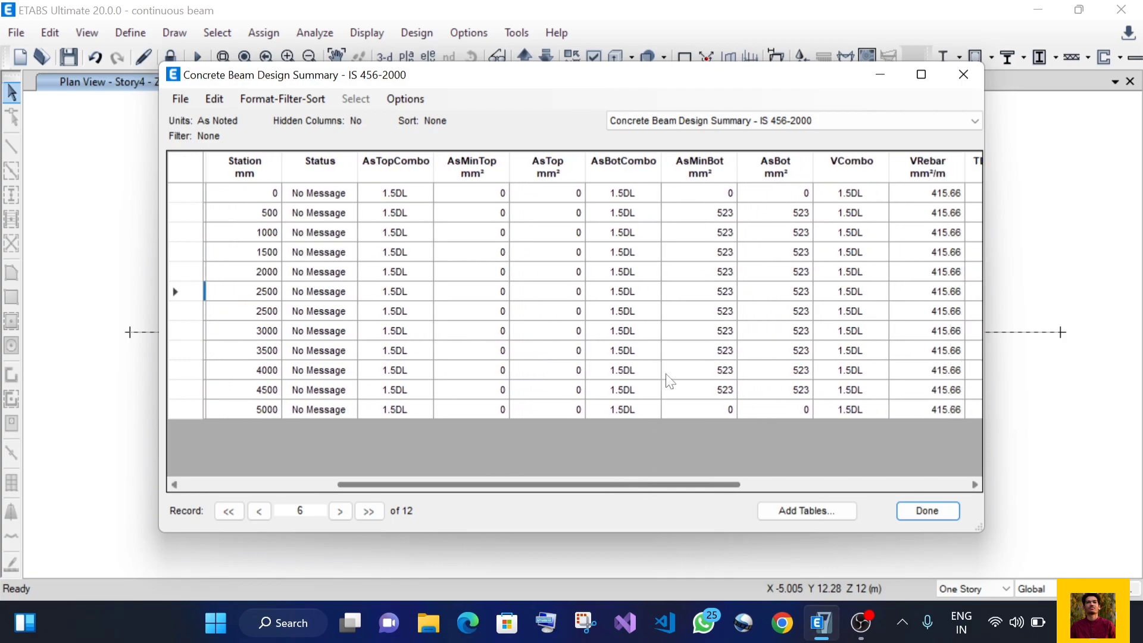
left_click(691, 215)
left_click(690, 254)
left_click(698, 346)
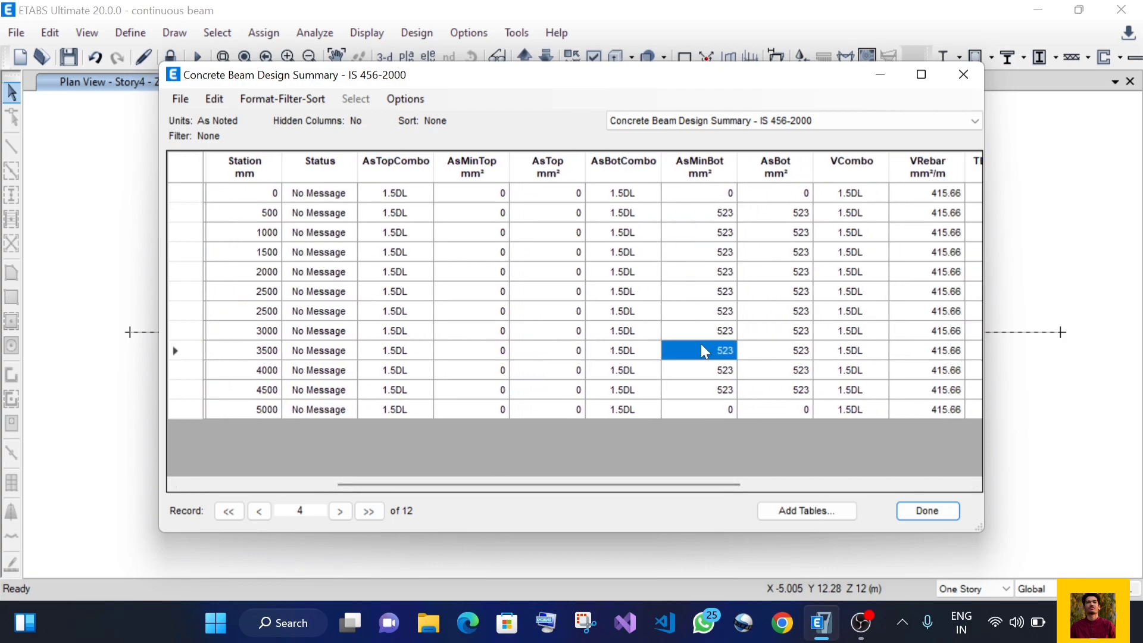
left_click(779, 250)
- Examine the shear rebar, torsion rebar and message columns for all stations in the beam design summary table
left_click_drag(684, 484, 757, 484)
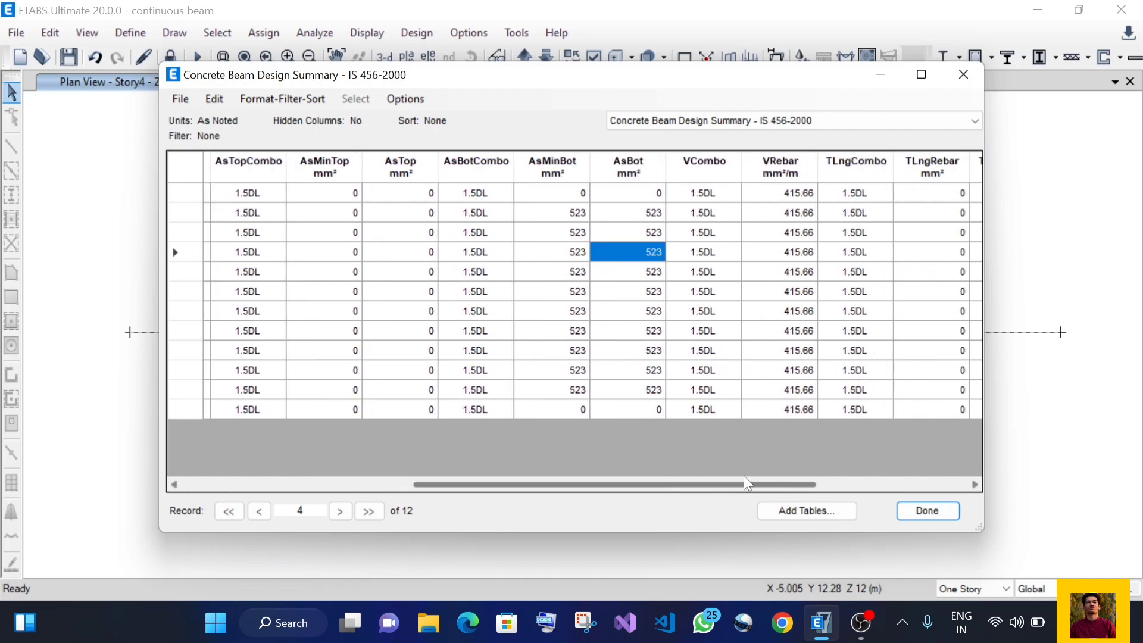
left_click(770, 192)
left_click_drag(771, 193, 776, 405)
left_click_drag(762, 484, 842, 468)
left_click_drag(777, 484, 938, 531)
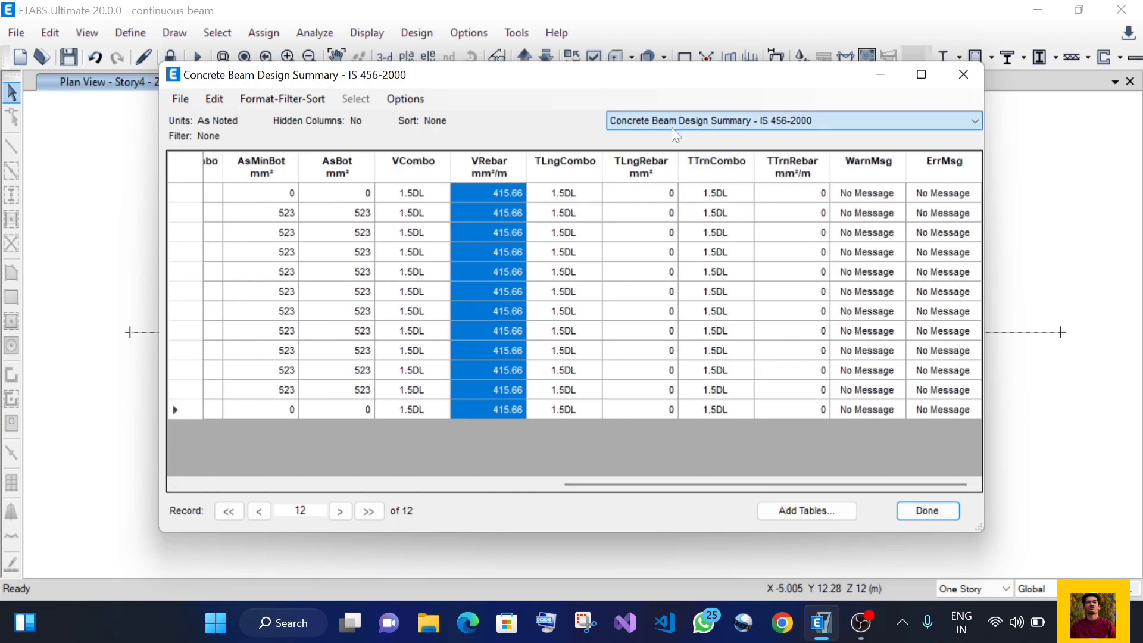
- Set the beam's framing type to Ordinary in the IS 456:2000 concrete frame design overwrites and rerun the concrete design
left_click(917, 508)
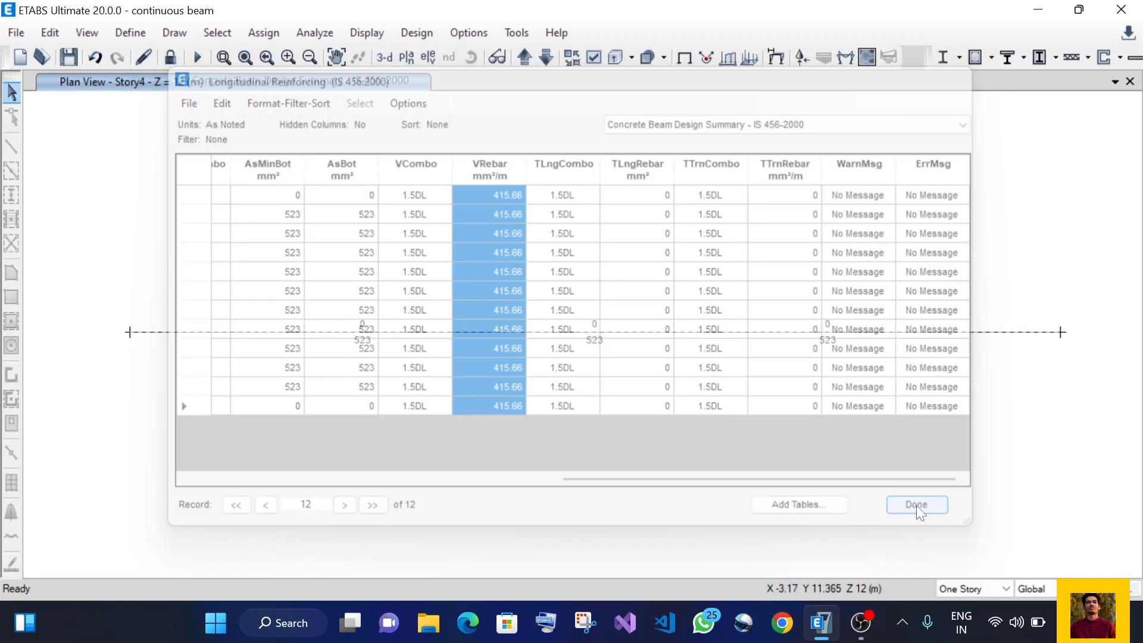
left_click(490, 334)
left_click(490, 334)
left_click(490, 334)
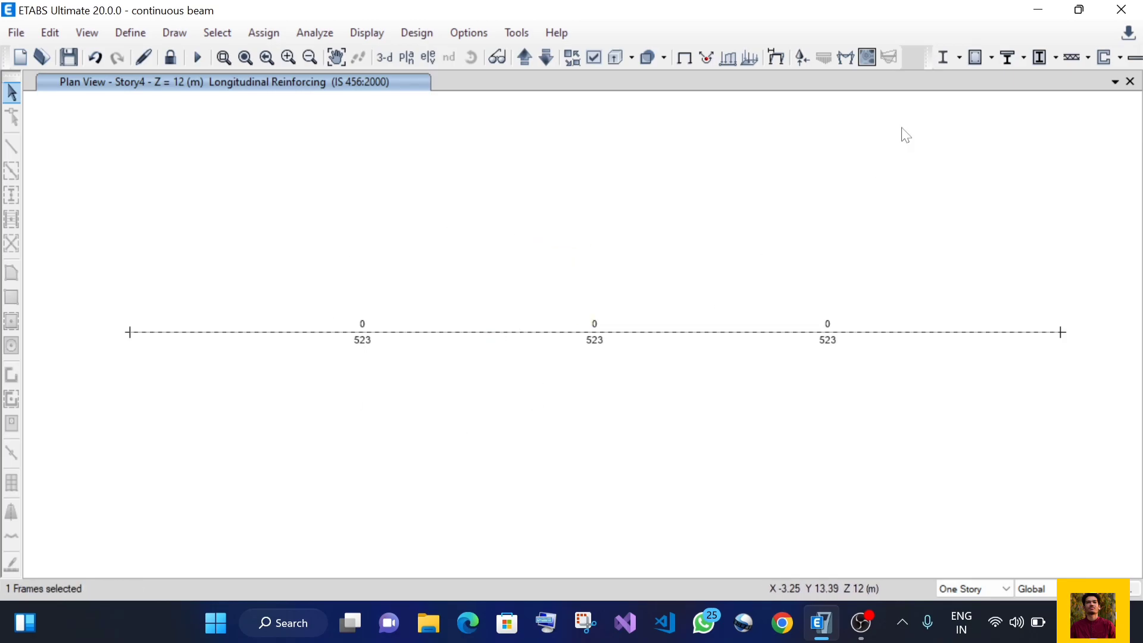
left_click(991, 57)
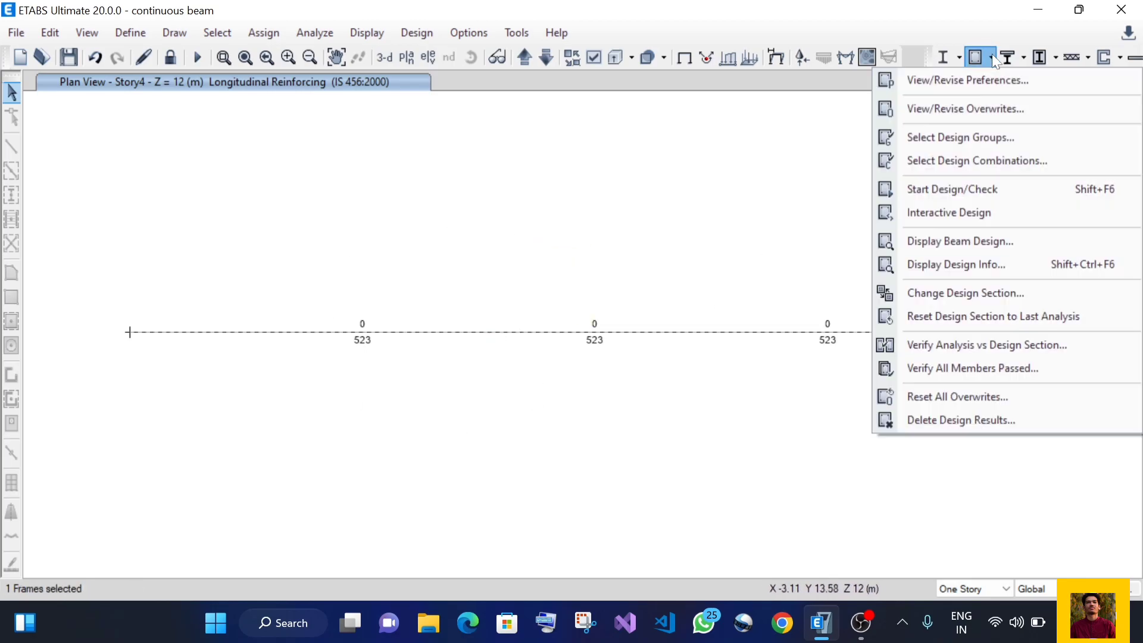
left_click(963, 107)
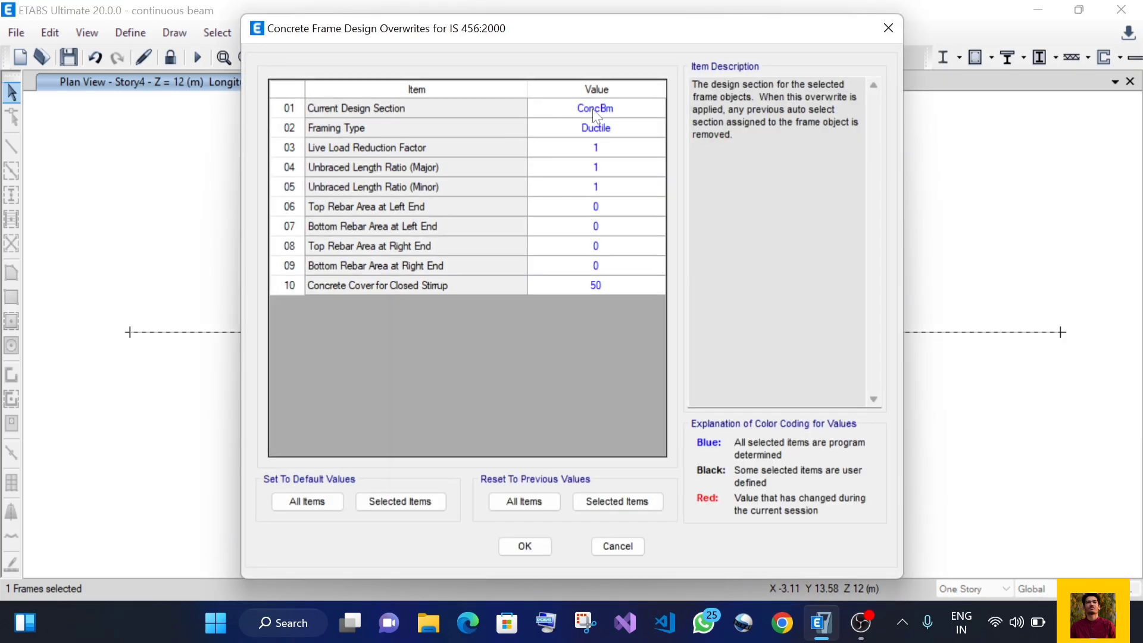
left_click(555, 129)
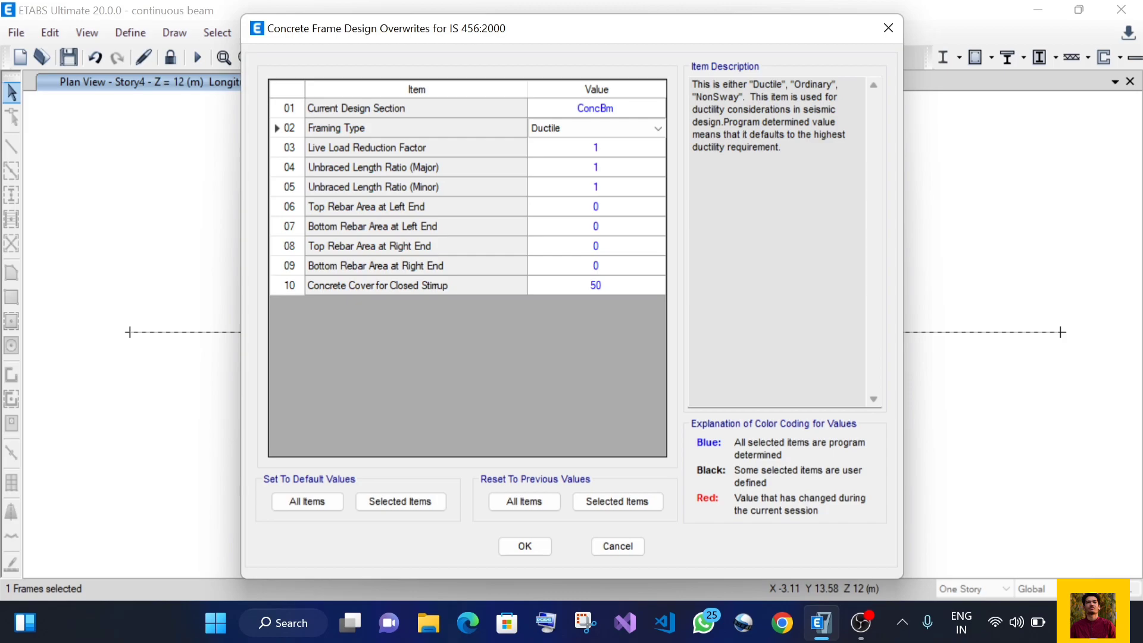
left_click(636, 130)
left_click(578, 157)
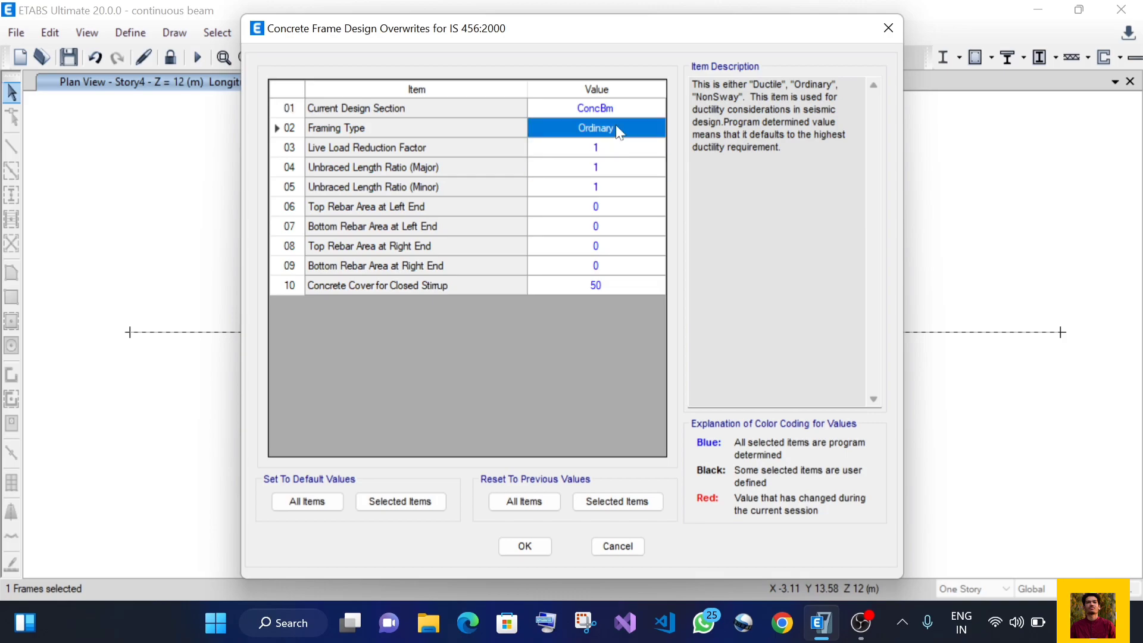
left_click(622, 110)
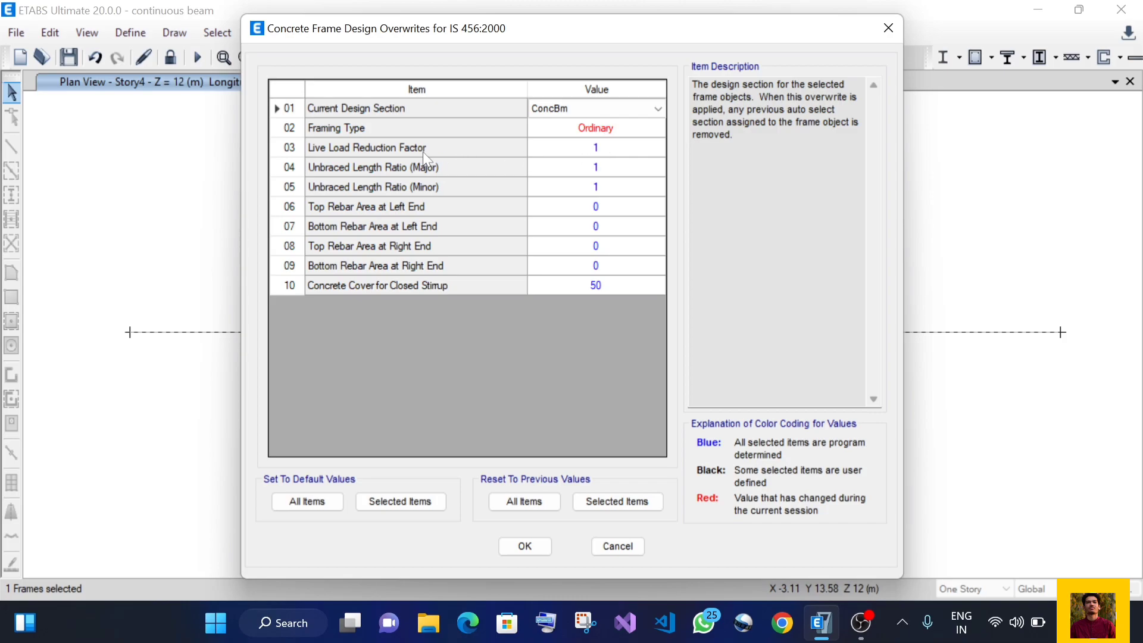
left_click(541, 545)
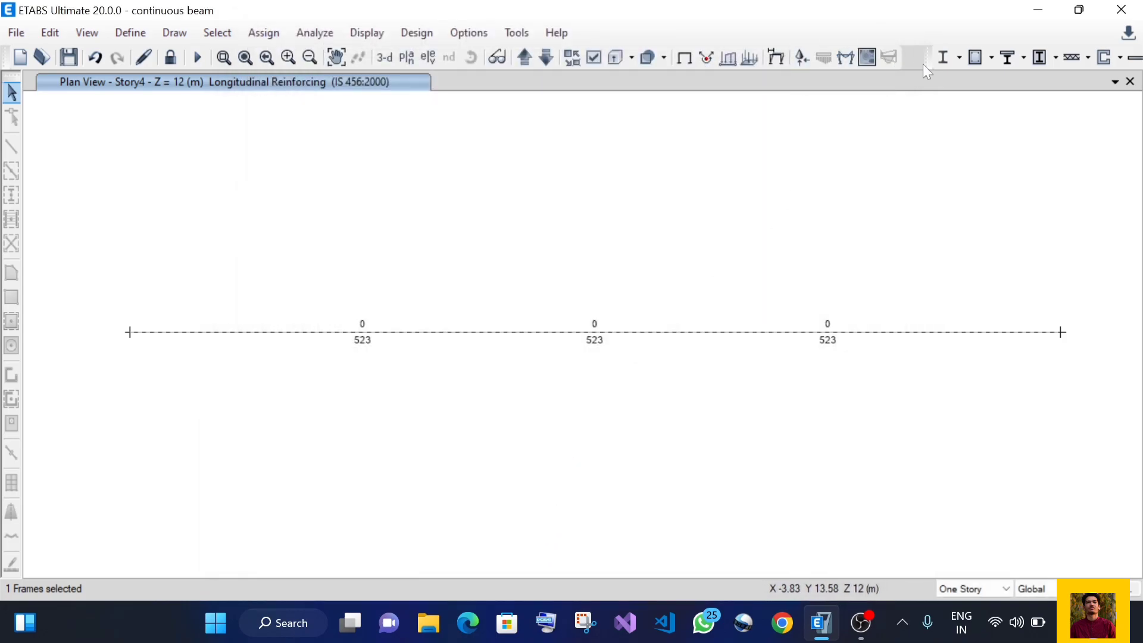
left_click(975, 57)
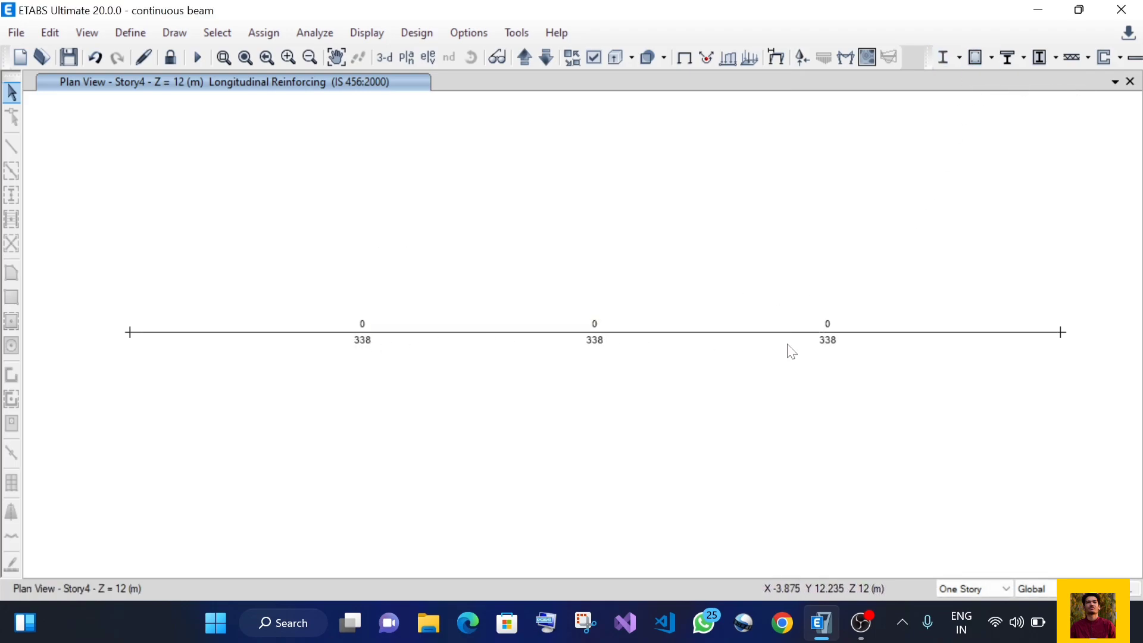
- Examine the bottom steel and shear rebar columns in the Concrete Beam Design Summary for the redesigned beam, and close the table
mouse_move(567, 338)
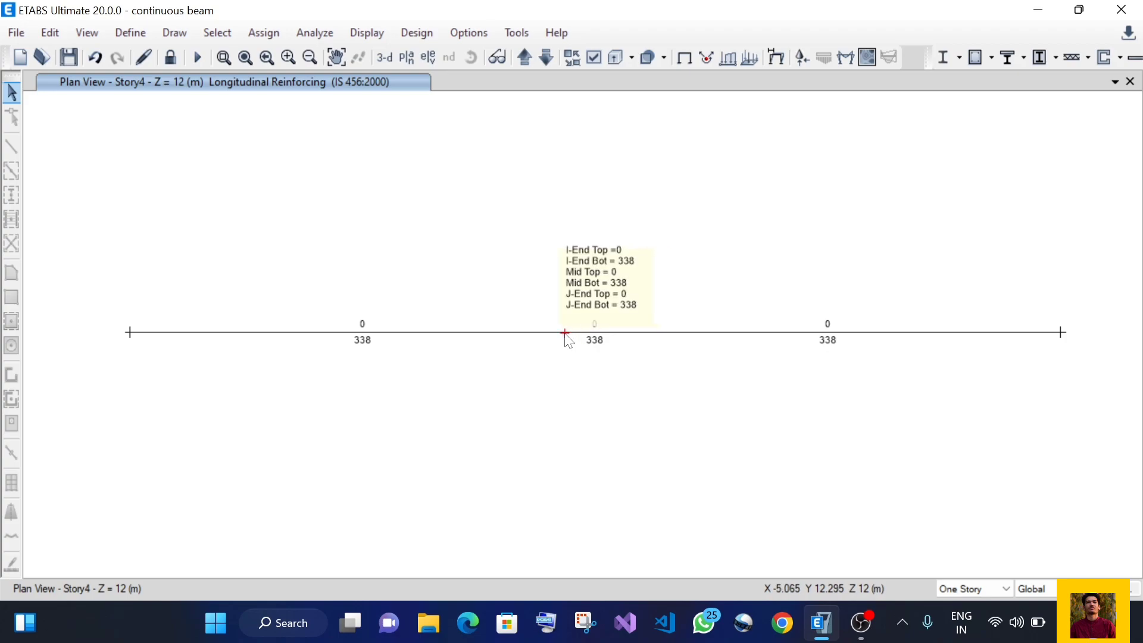
left_click(567, 339)
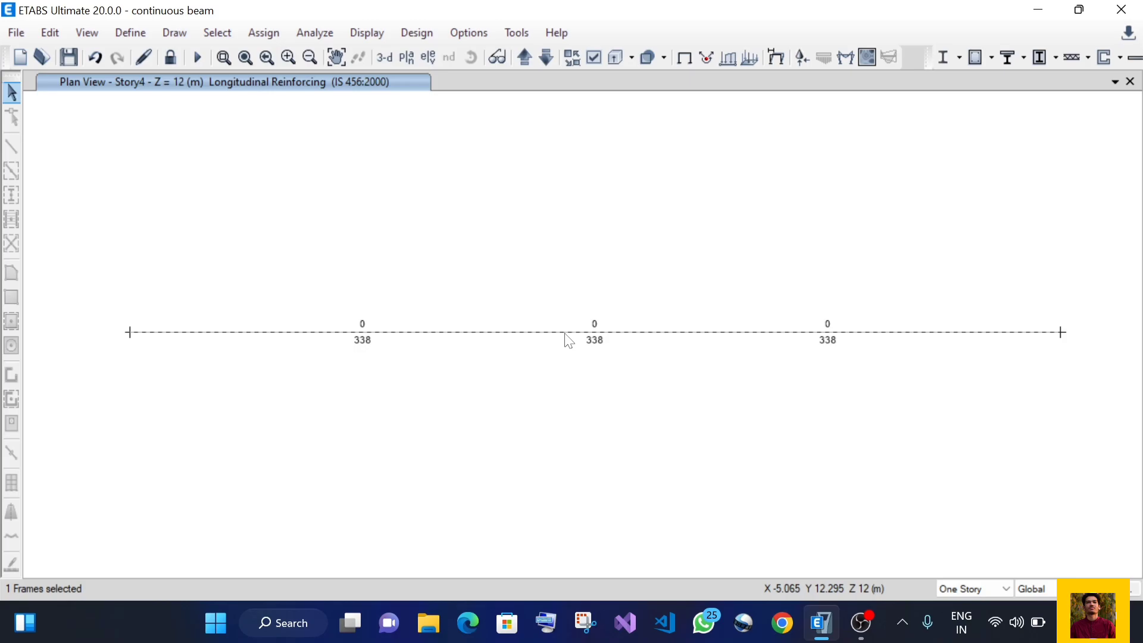
key("ctrl+t")
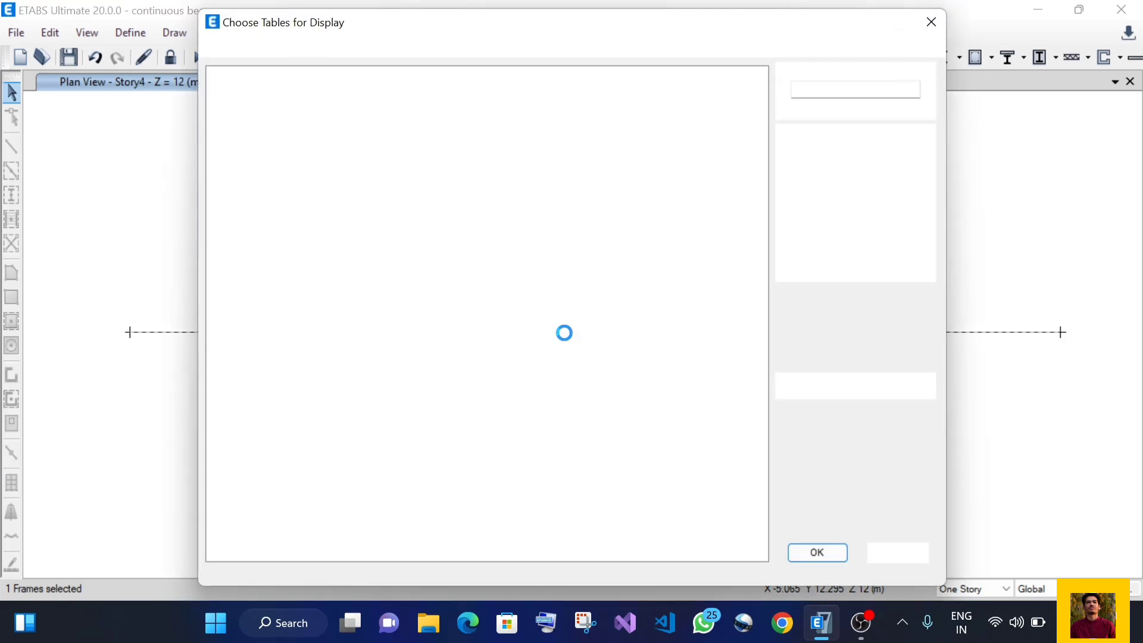
left_click(802, 538)
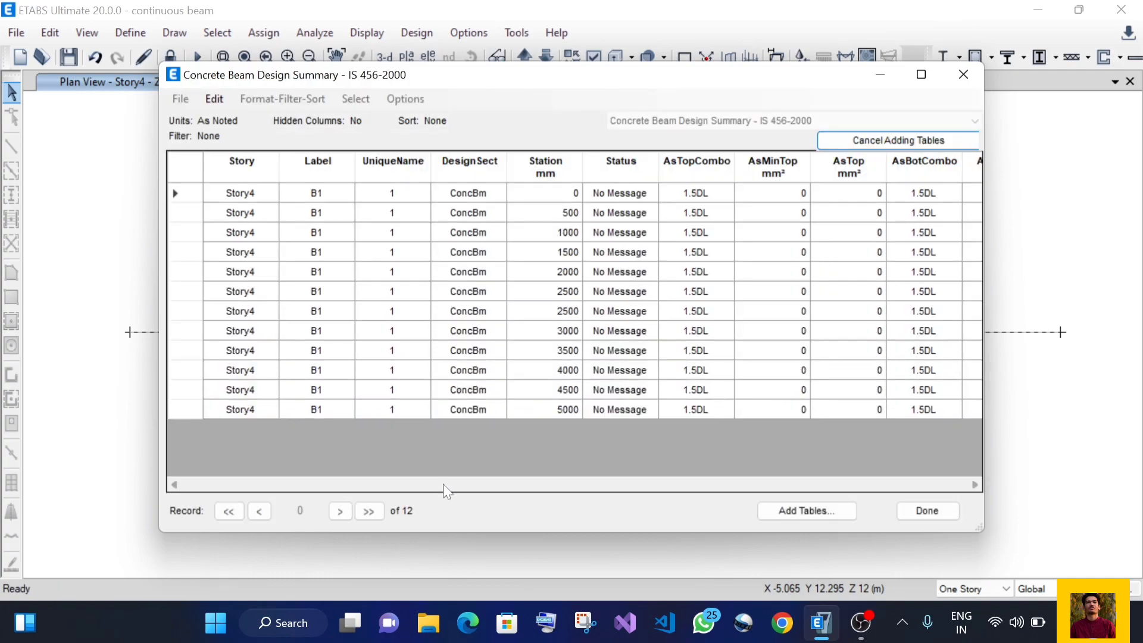
left_click_drag(443, 484, 557, 486)
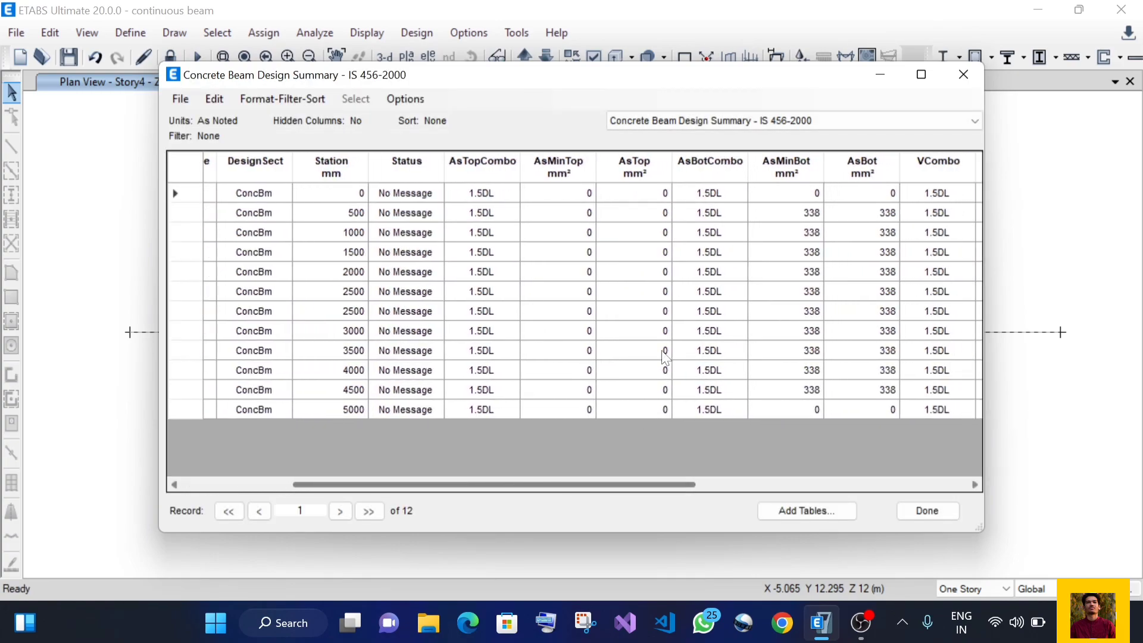
left_click(852, 216)
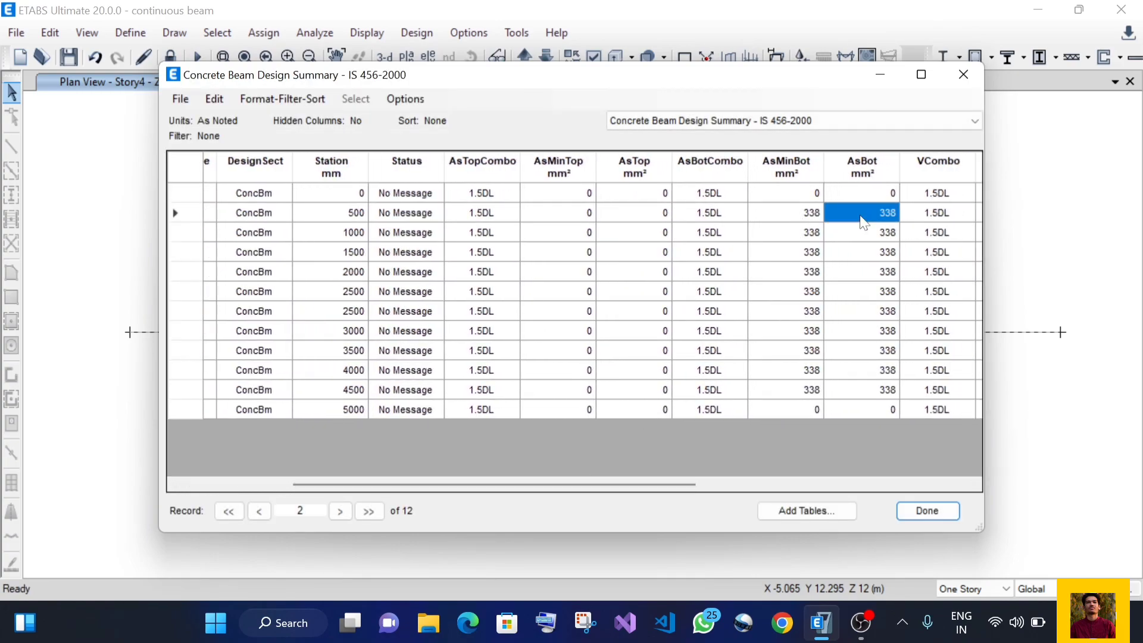
left_click_drag(585, 484, 657, 489)
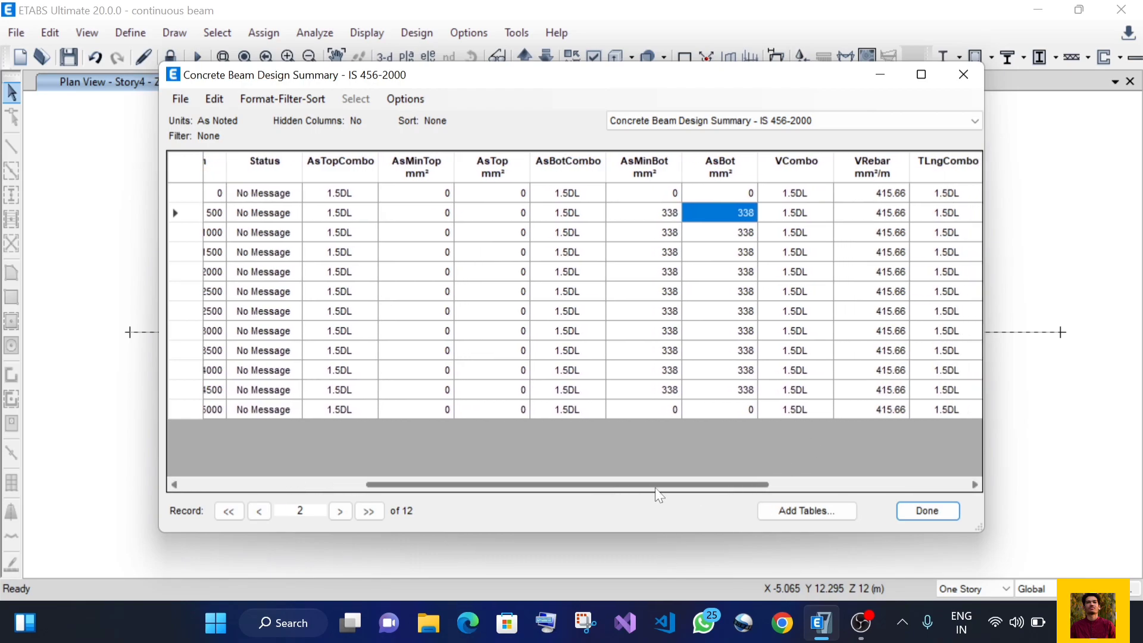
left_click(709, 272)
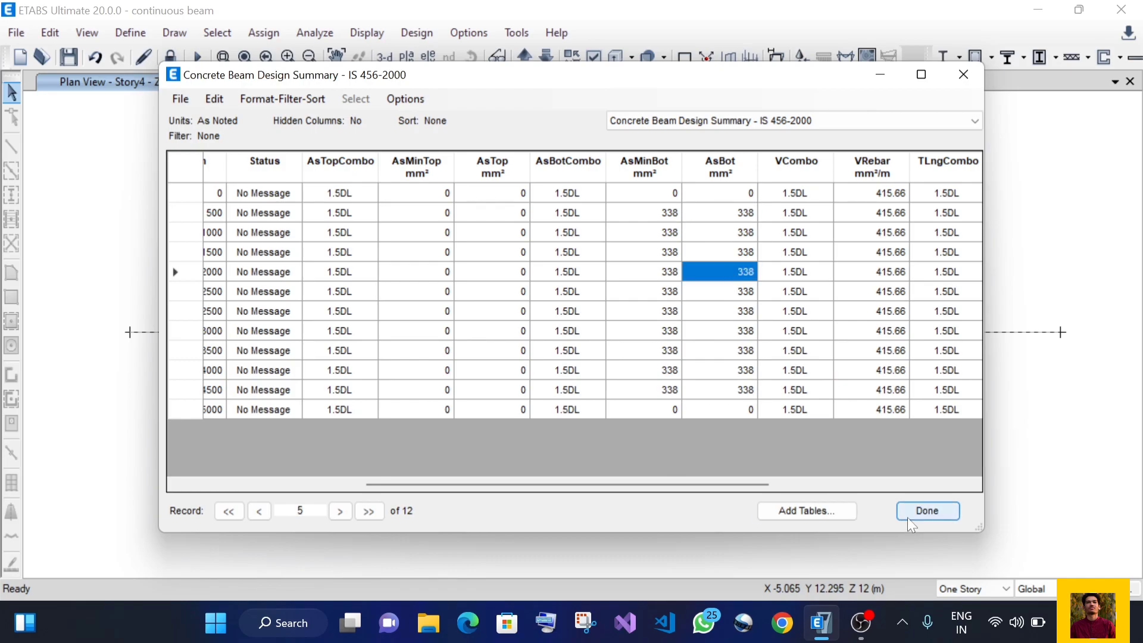
left_click(909, 517)
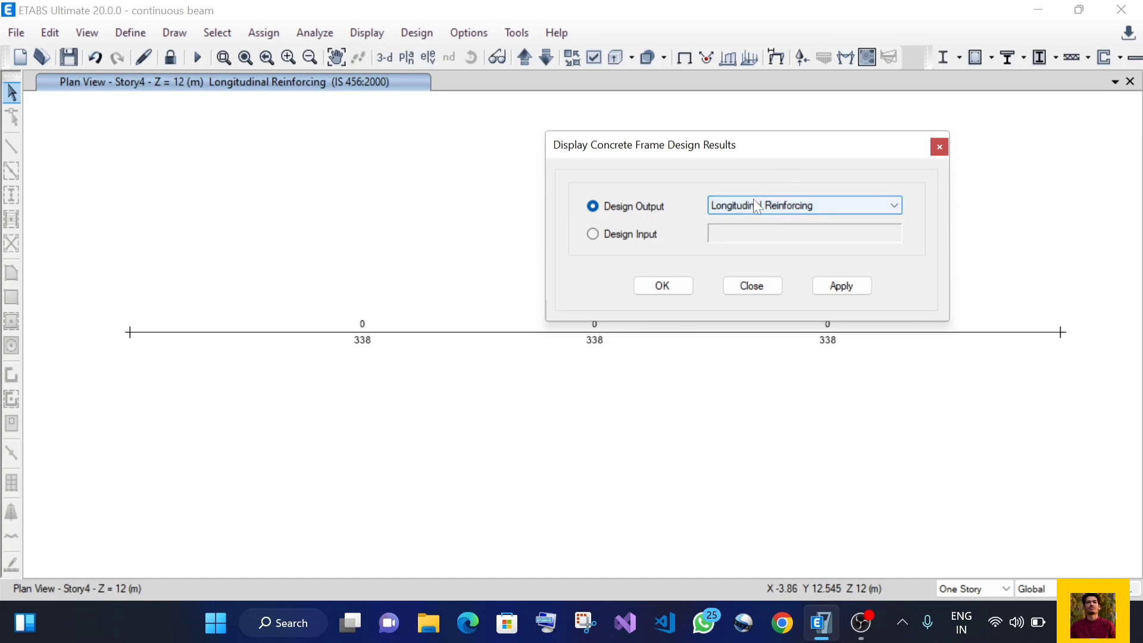
- Display the beam's rebar percentage and shear reinforcing design output, and return the view to longitudinal reinforcing
left_click(774, 207)
left_click(753, 234)
left_click(841, 286)
left_click_drag(701, 153, 876, 142)
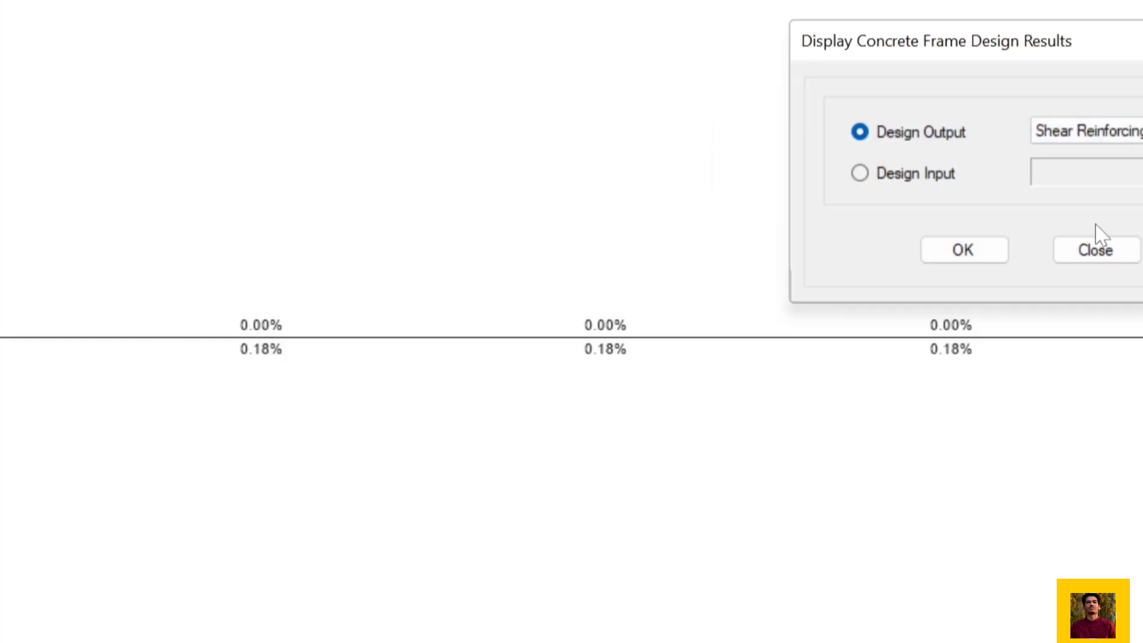
left_click(1014, 273)
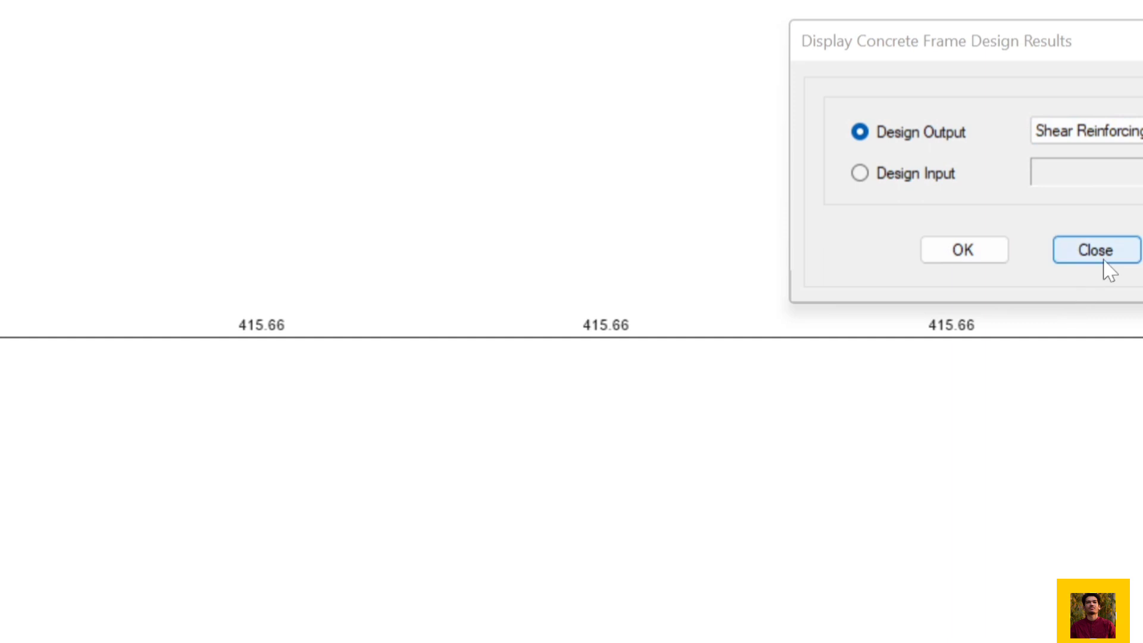
left_click(1115, 140)
left_click(1090, 158)
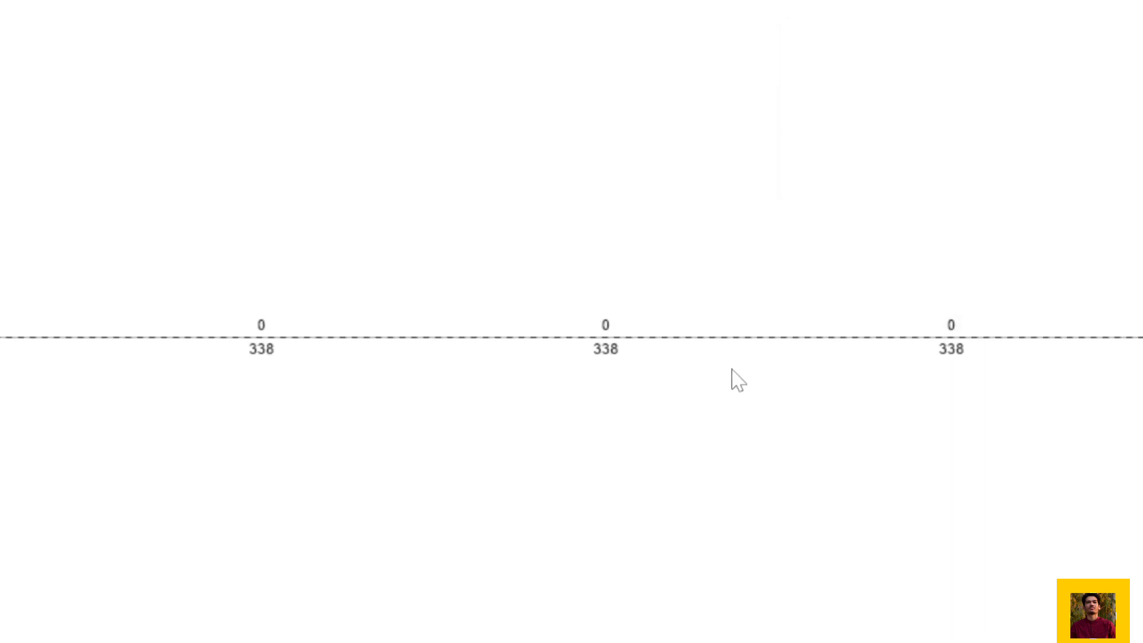
- Review the beam's concrete design information and the design details at the 4.5 m station, and close them
right_click(737, 338)
left_click(598, 519)
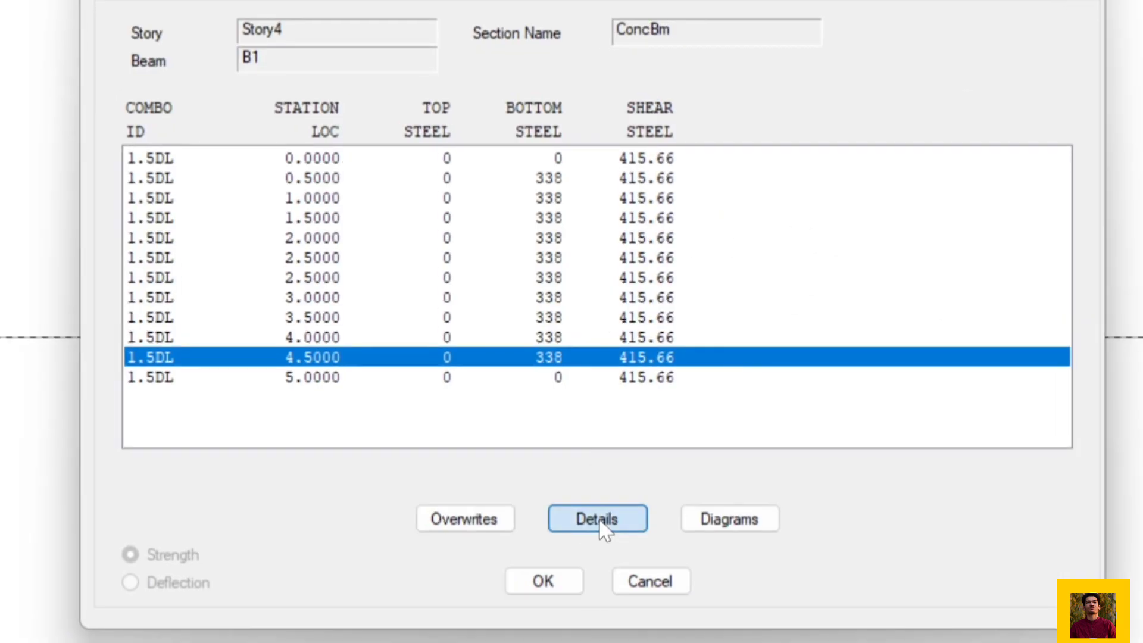
scroll(370, 59, "down", 2)
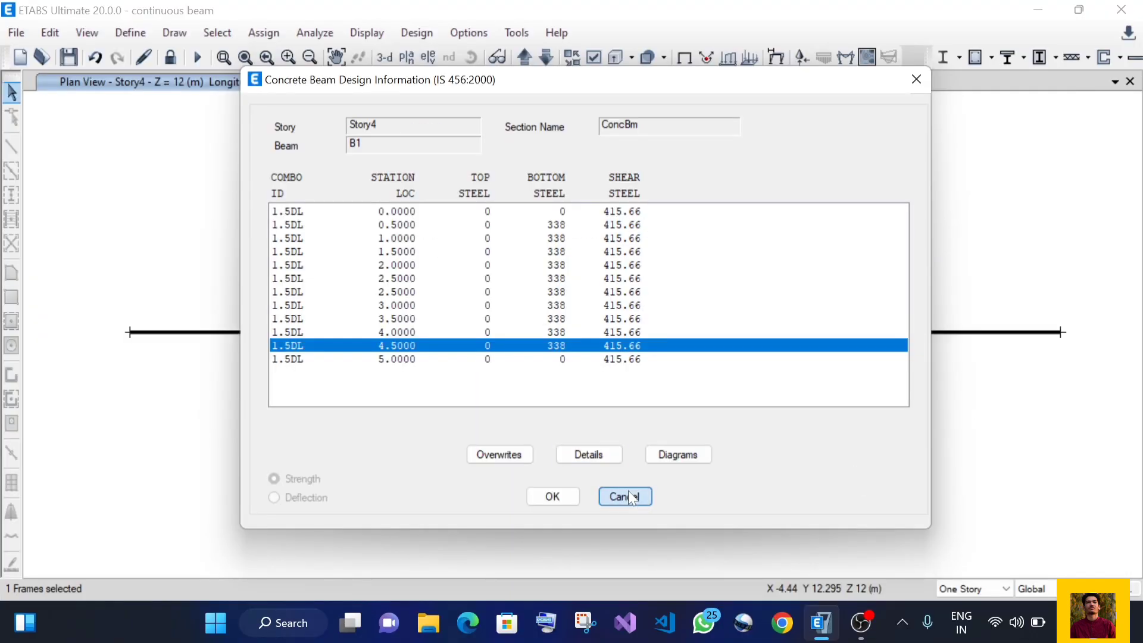
left_click(629, 493)
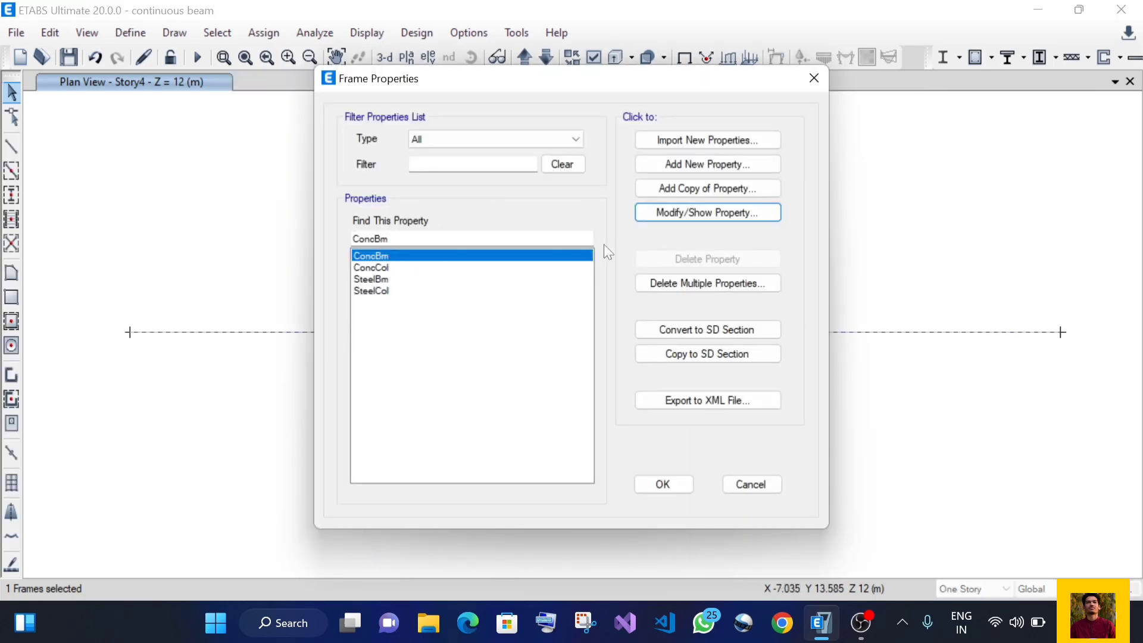
- Open the ConcBm frame section properties and review its material, section shape, depth and width
left_click(645, 212)
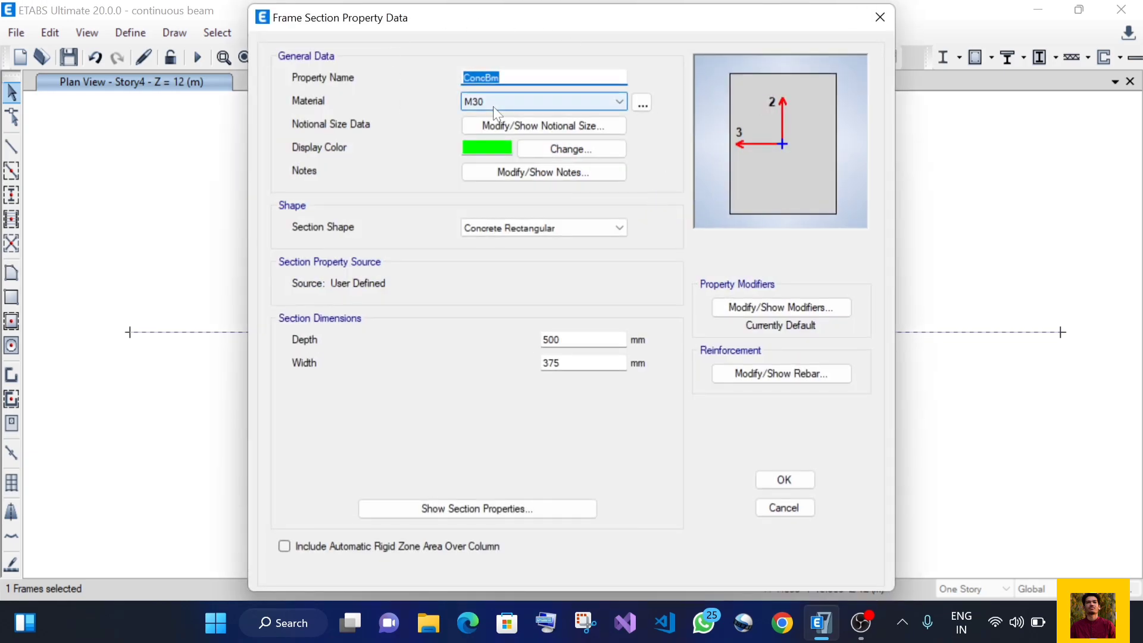
left_click(515, 226)
left_click(517, 229)
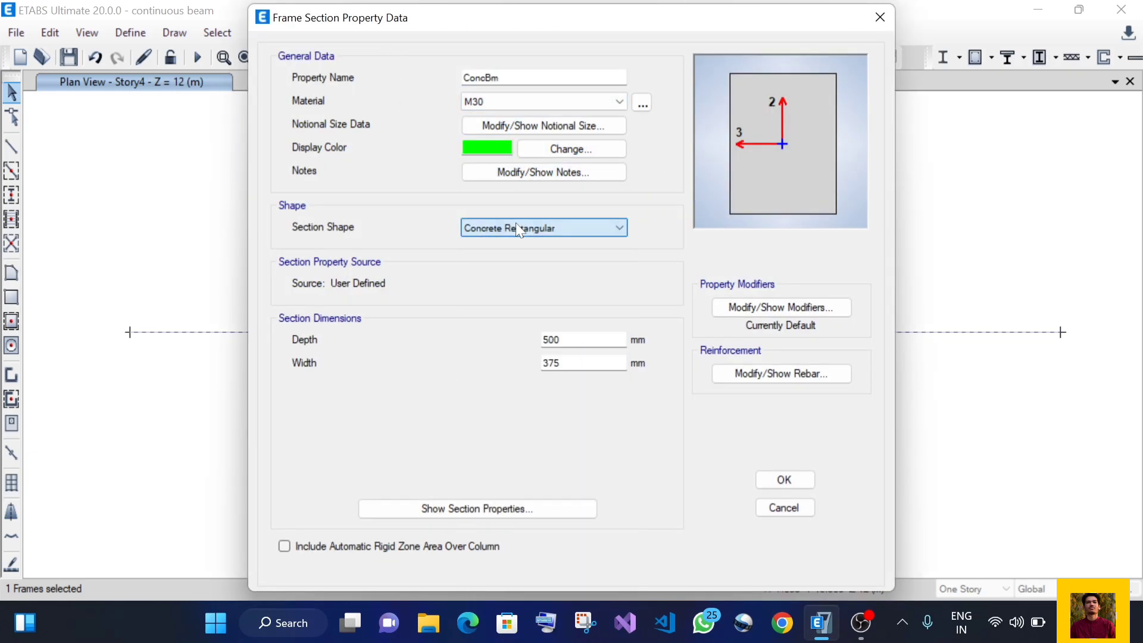
left_click(568, 362)
left_click(569, 339)
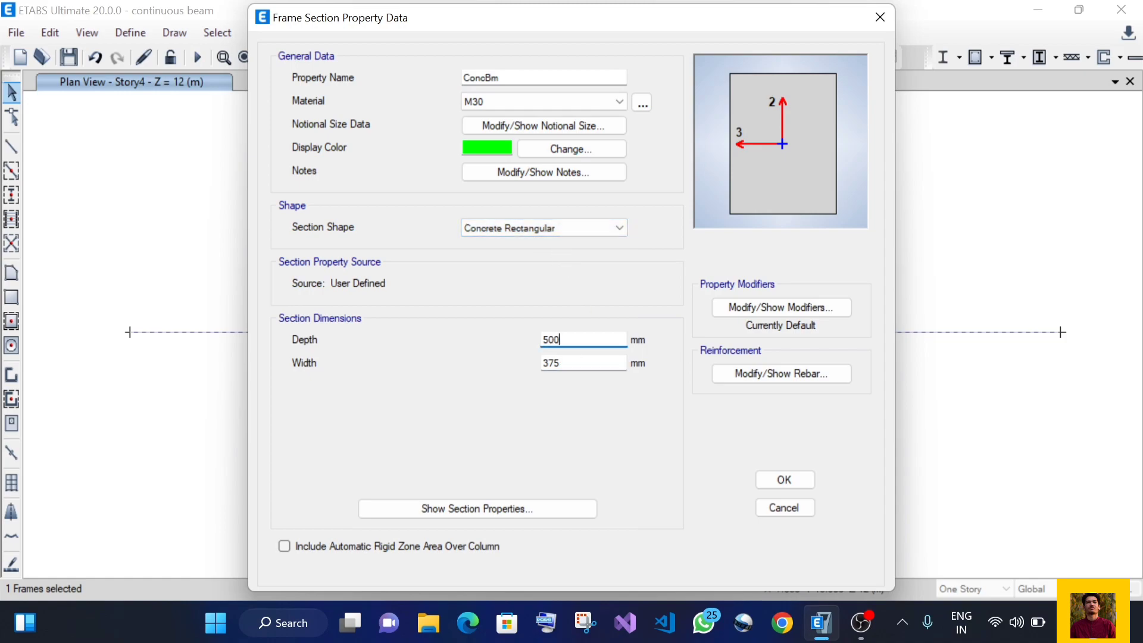
- Add an Indian-standard HYSD500 rebar material from the ConcBm section's reinforcement data
left_click(784, 373)
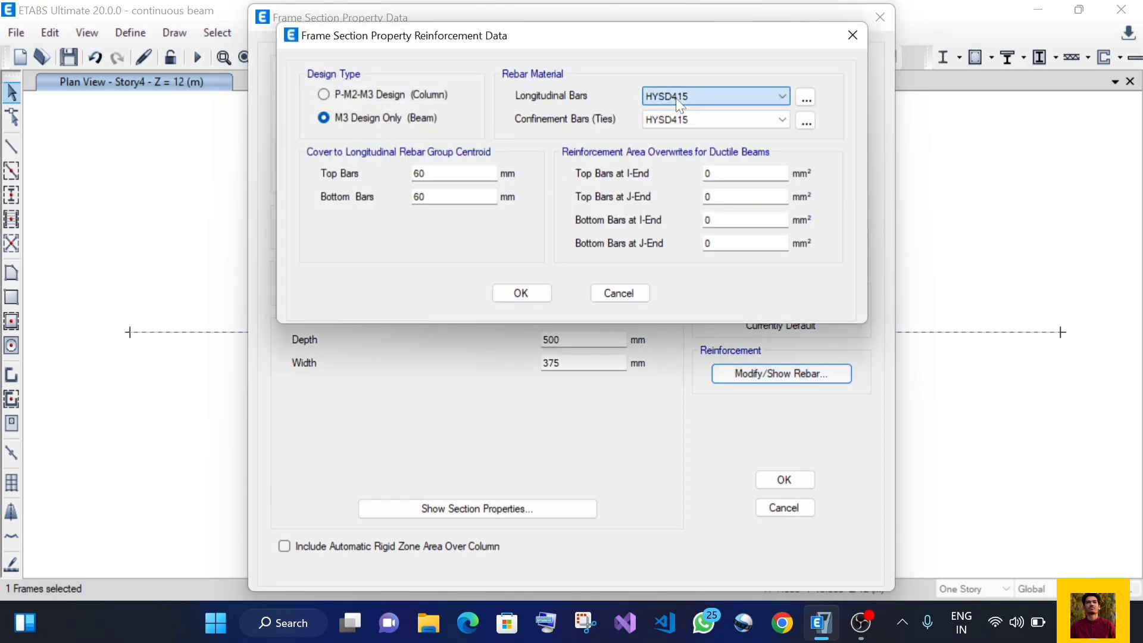
left_click(805, 100)
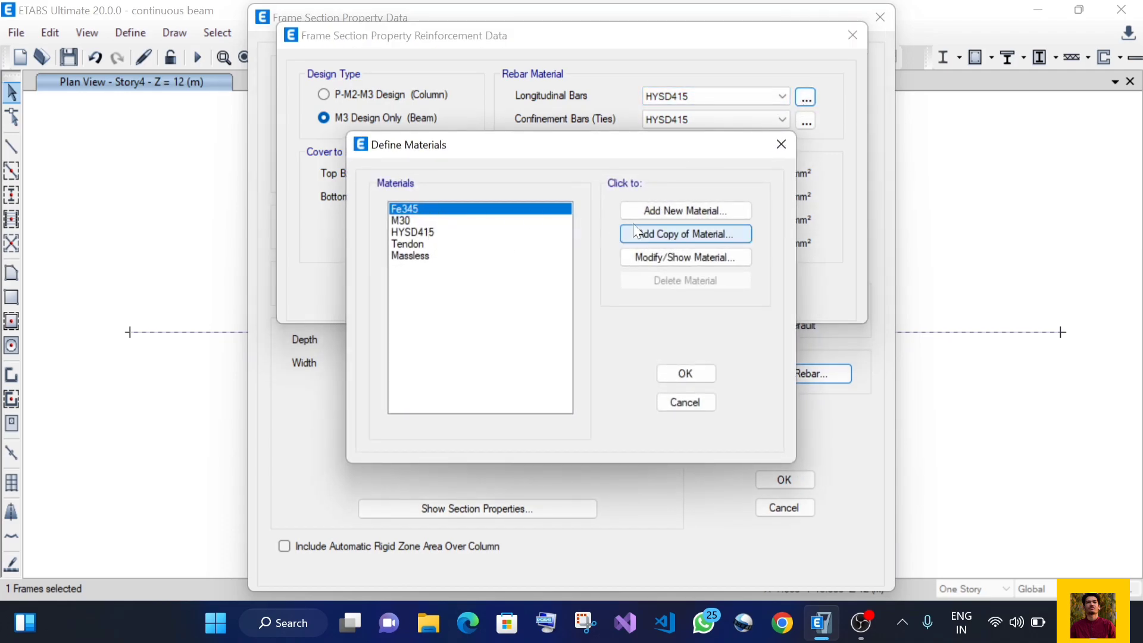
left_click(651, 211)
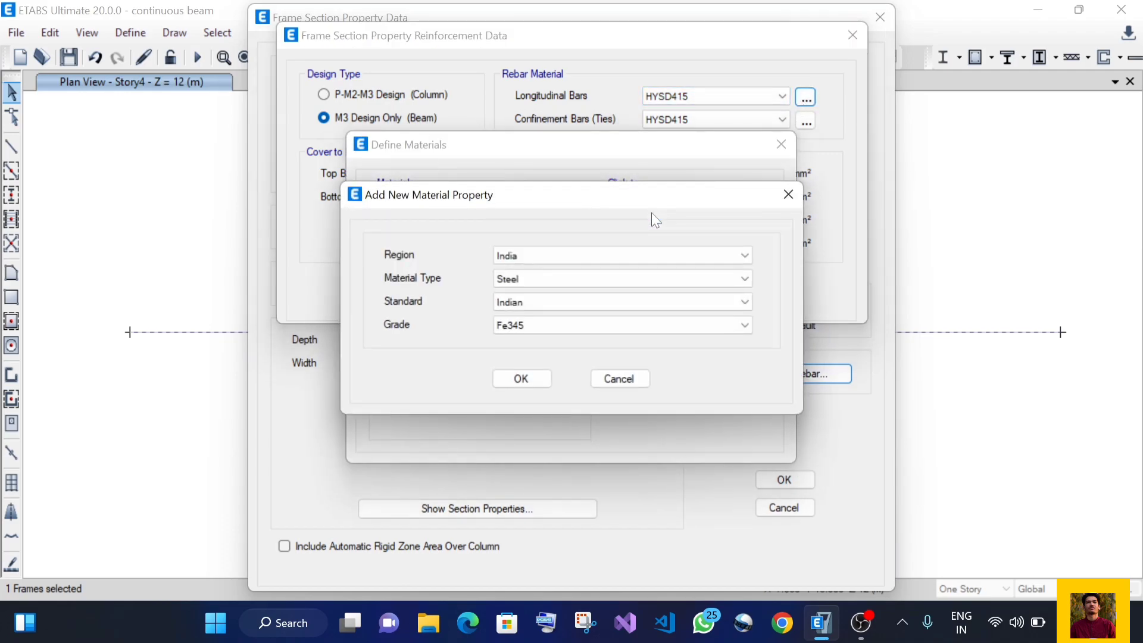
left_click(523, 280)
left_click(515, 341)
left_click(521, 323)
left_click(521, 359)
left_click(522, 374)
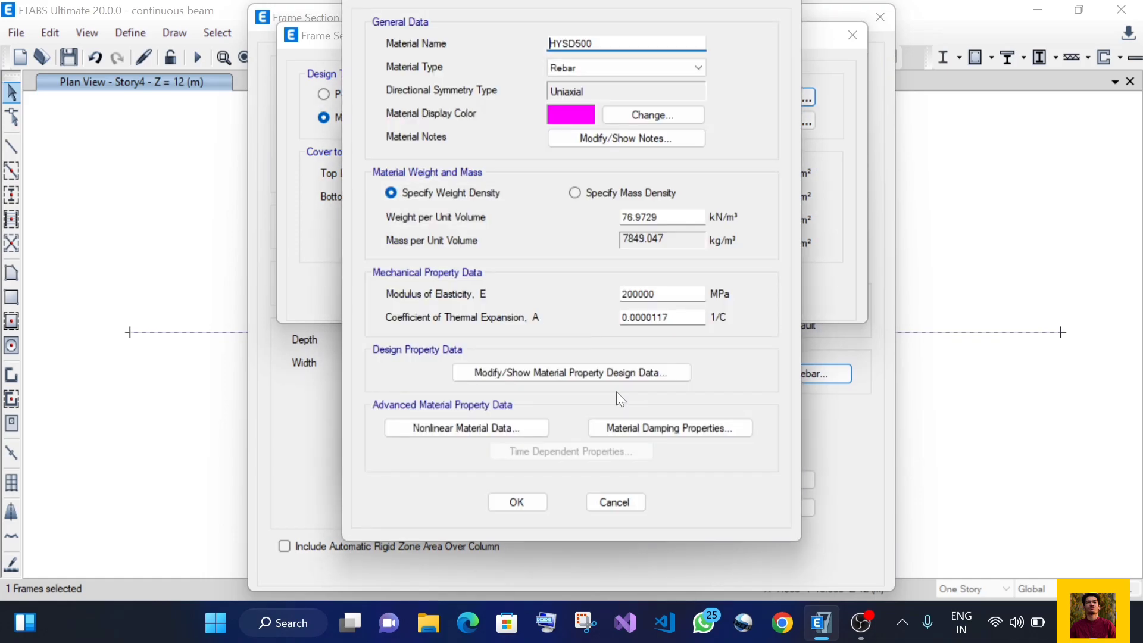
left_click(517, 501)
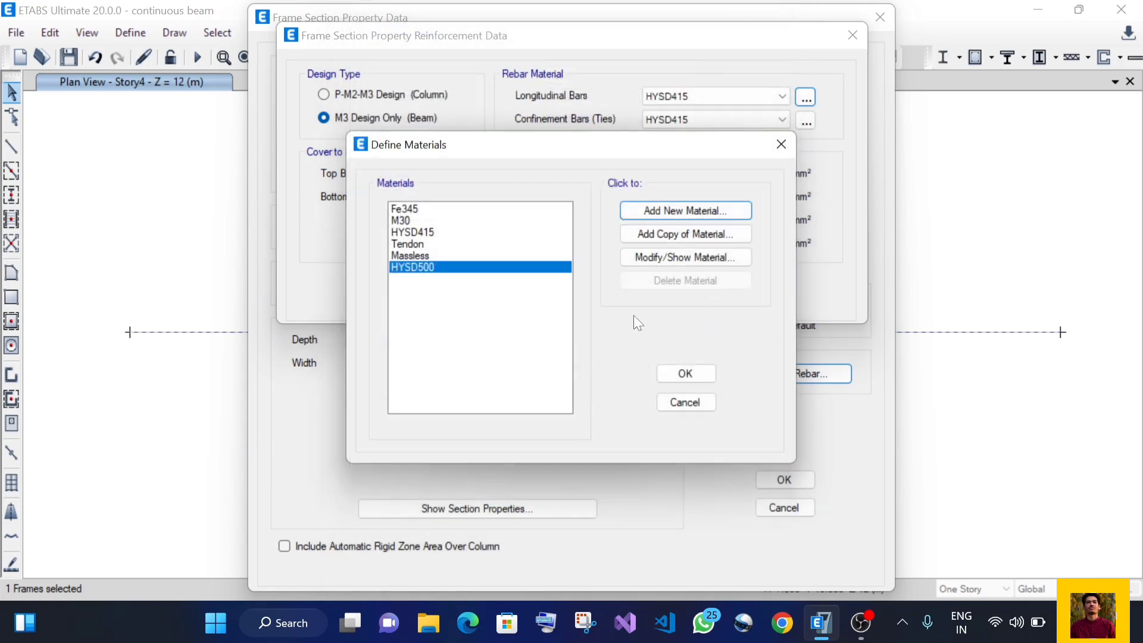
left_click(685, 372)
- Assign HYSD500 to the longitudinal bars of the ConcBm section and check its property modifiers
left_click(690, 96)
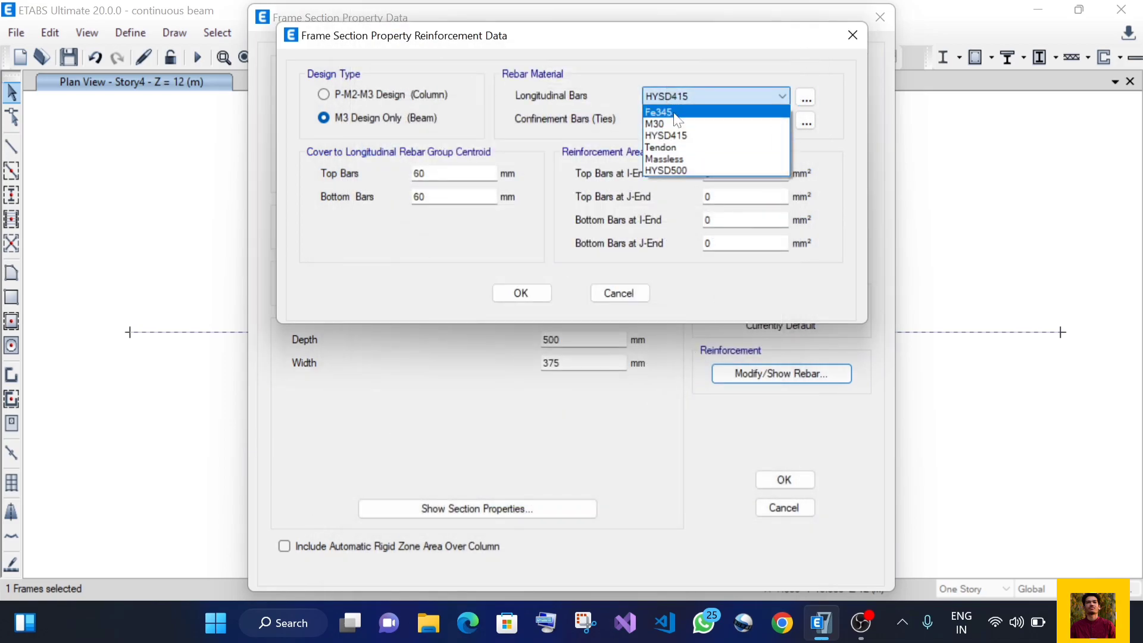
left_click(681, 170)
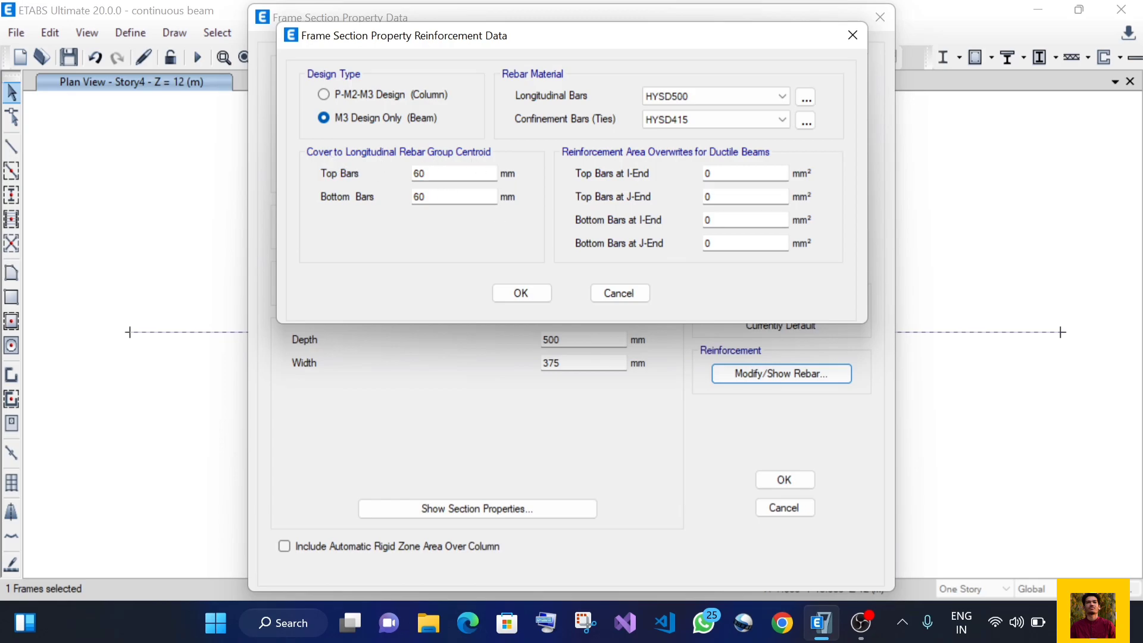
left_click(544, 295)
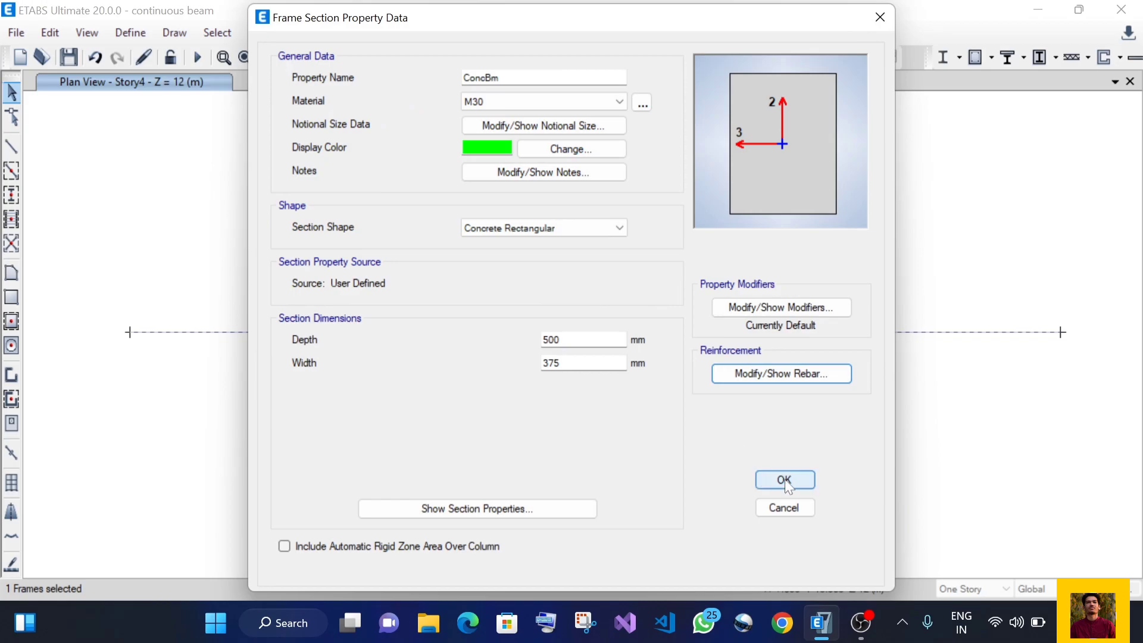
left_click(783, 306)
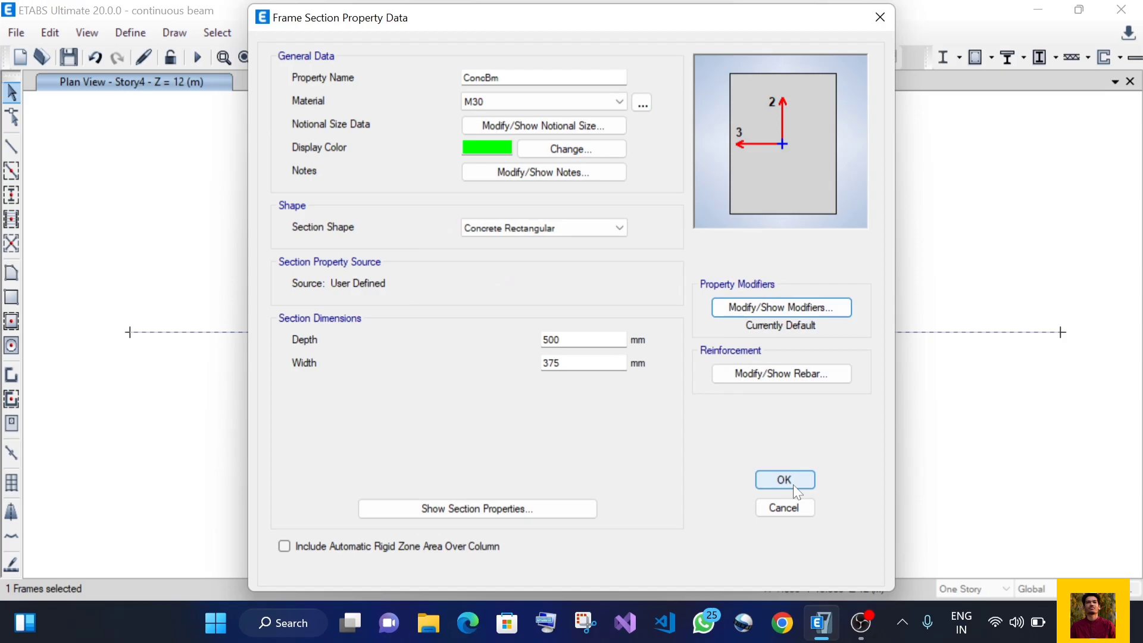